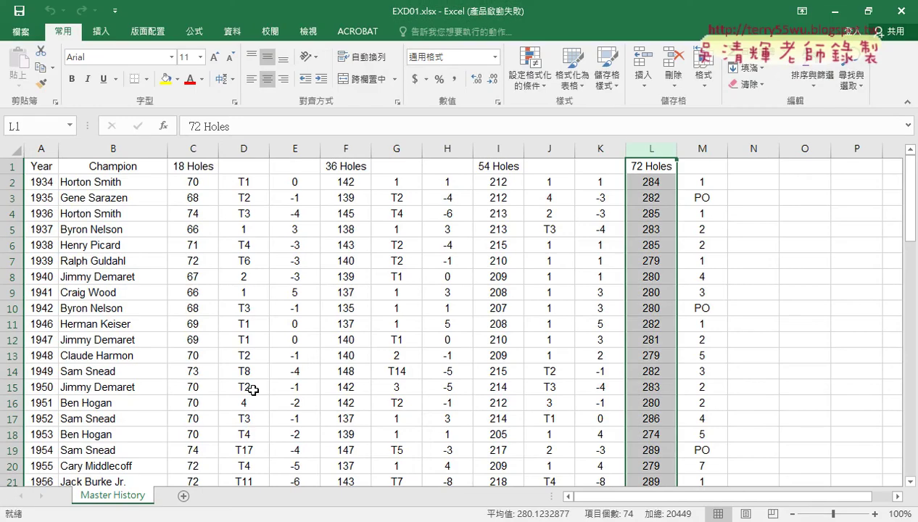
# Glance at the task instructions PDF, then return to the workbook
pyautogui.click(227, 234)
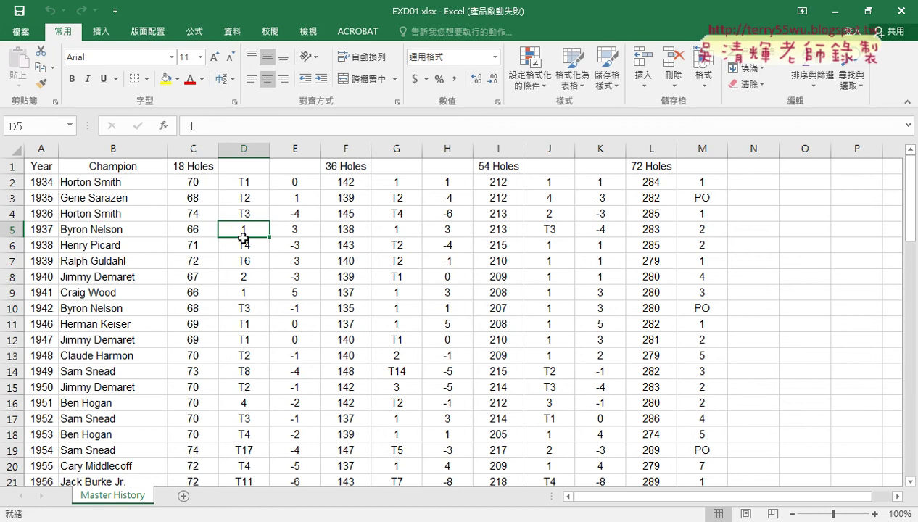
pyautogui.click(161, 468)
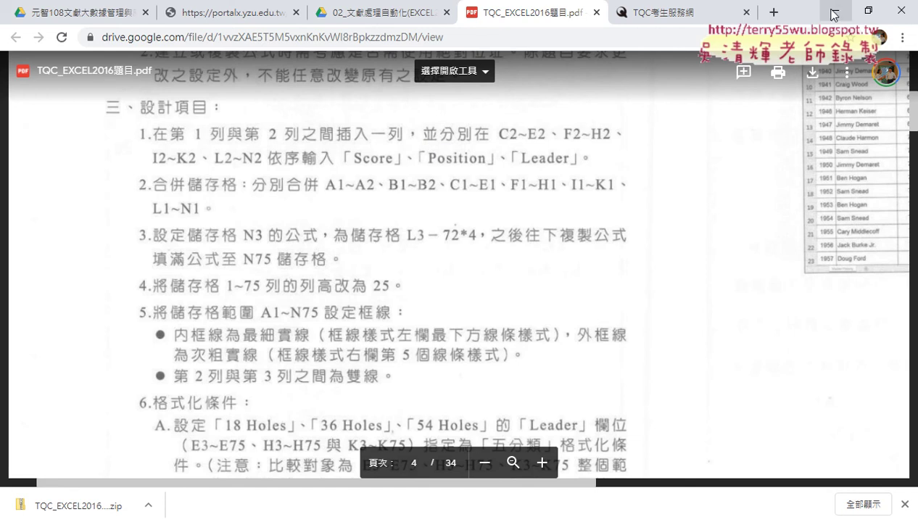
pyautogui.click(836, 11)
# Insert a blank row 2 above the 1934 data and select C2 for the first heading
pyautogui.click(13, 182)
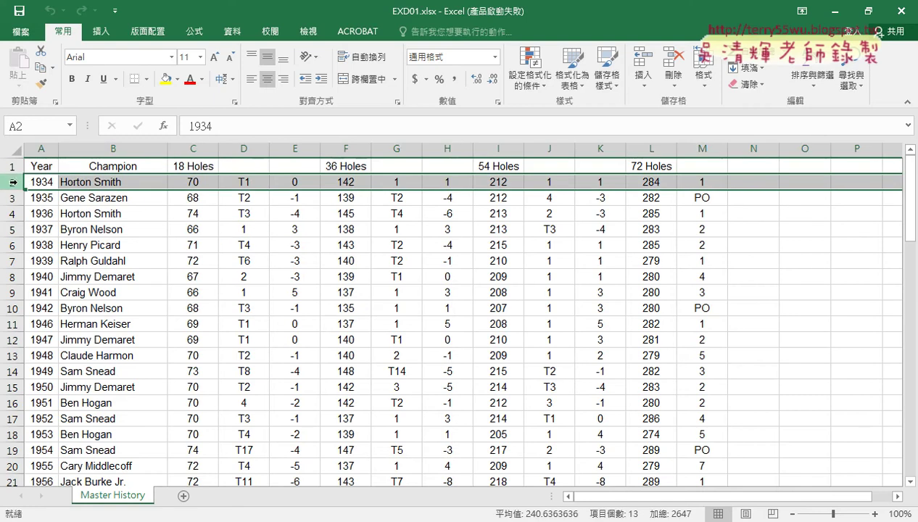
pyautogui.rightClick(82, 185)
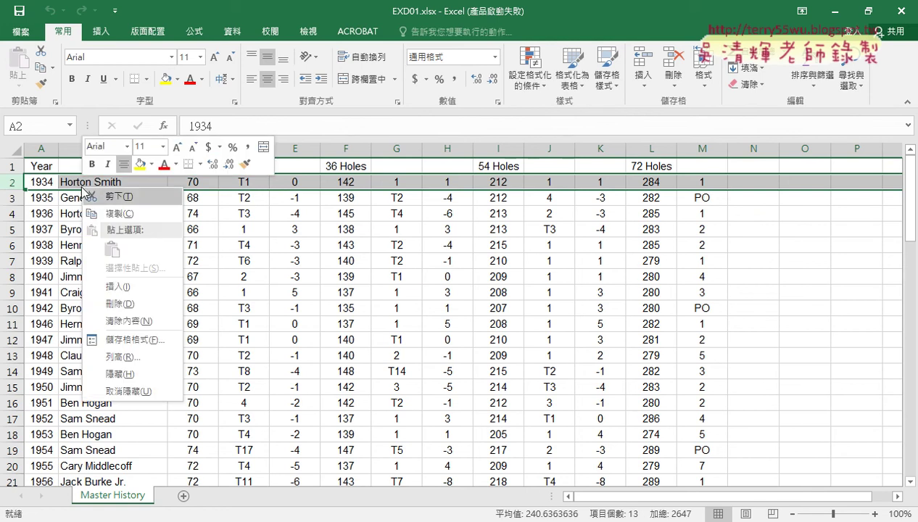
pyautogui.click(126, 286)
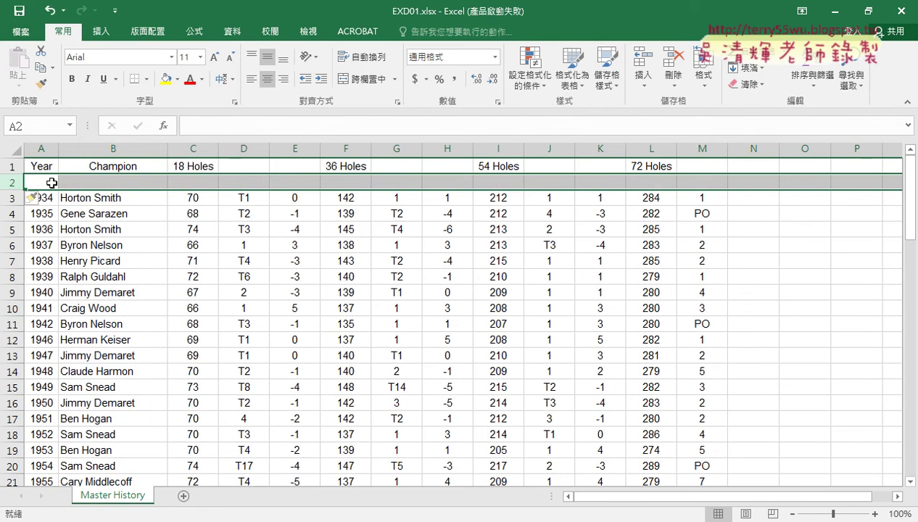
pyautogui.moveTo(46, 182); pyautogui.dragTo(668, 183)
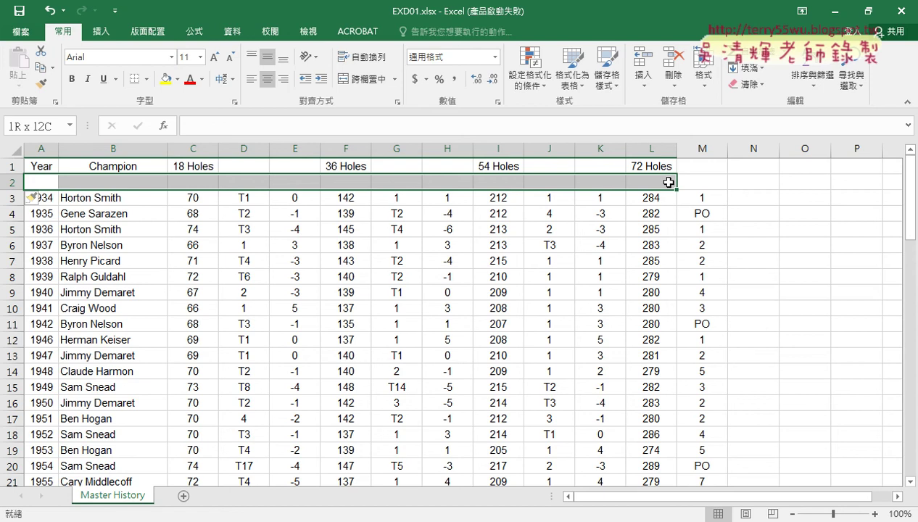
pyautogui.click(192, 182)
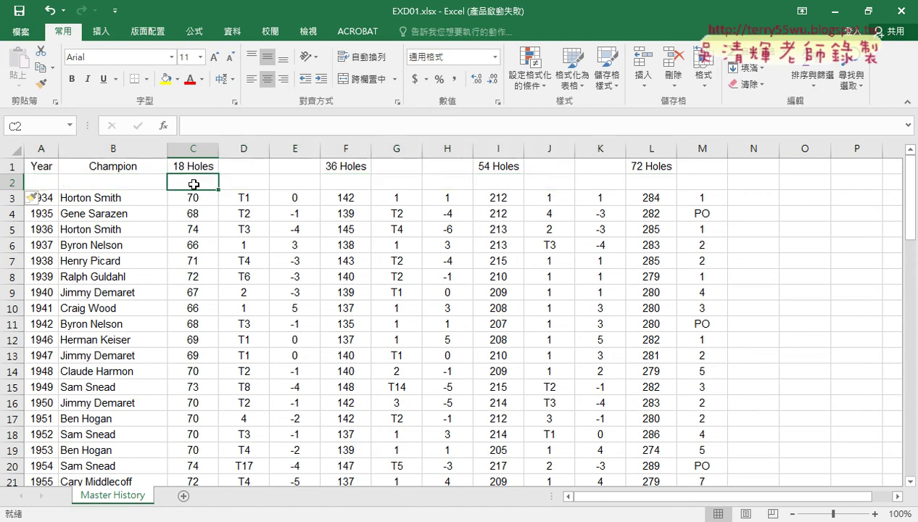
pyautogui.hotkey('alt', 'Tab')
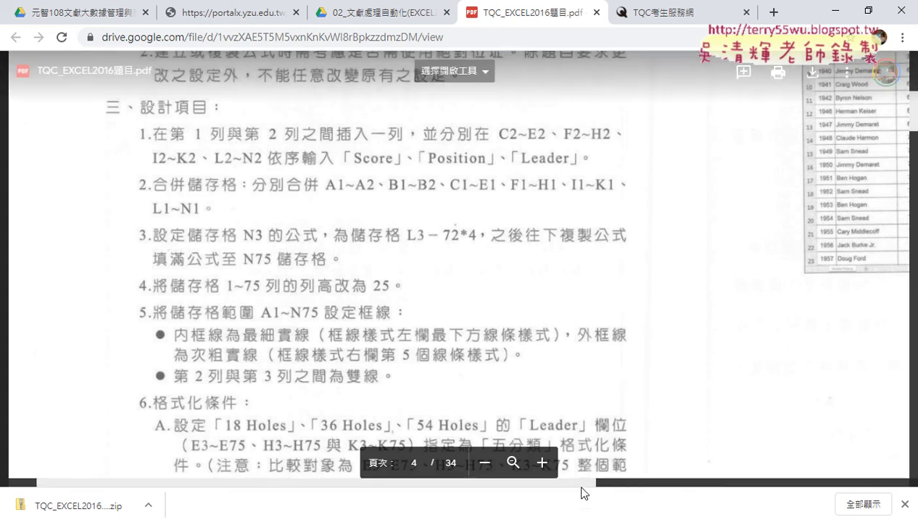
# Scroll the PDF to view the reference table with Score, Position and Leader subheadings
pyautogui.hscroll(5, 689, 450)
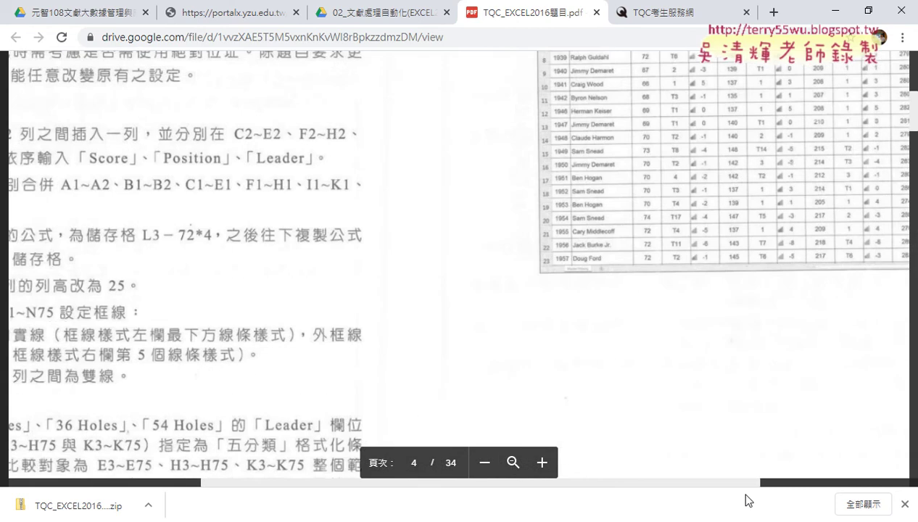
pyautogui.scroll(3, 743, 417)
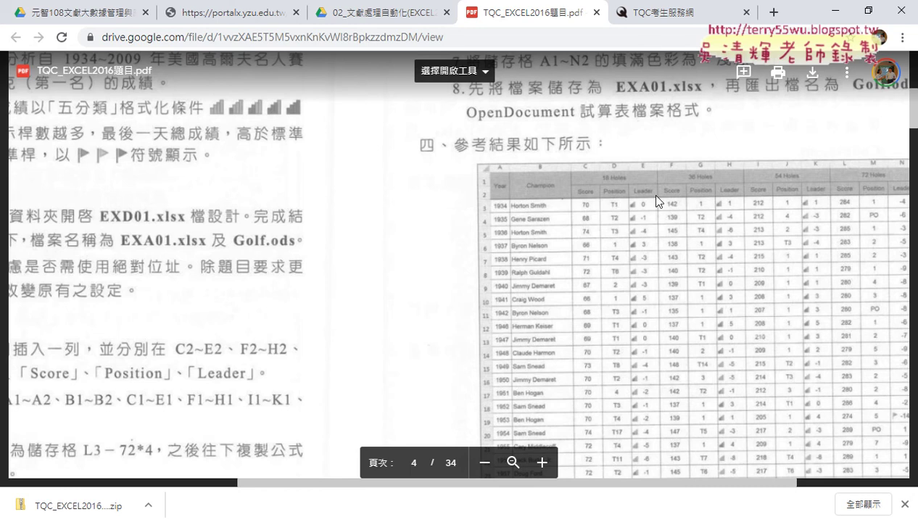
pyautogui.moveTo(668, 483); pyautogui.dragTo(439, 483)
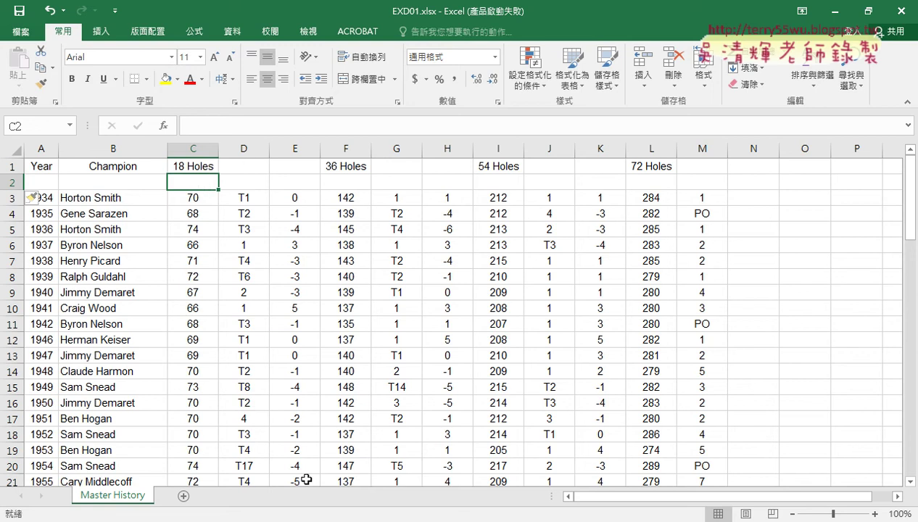
# Copy the word 'Score' from the notes into cell C2
pyautogui.hotkey('alt', 'Tab')
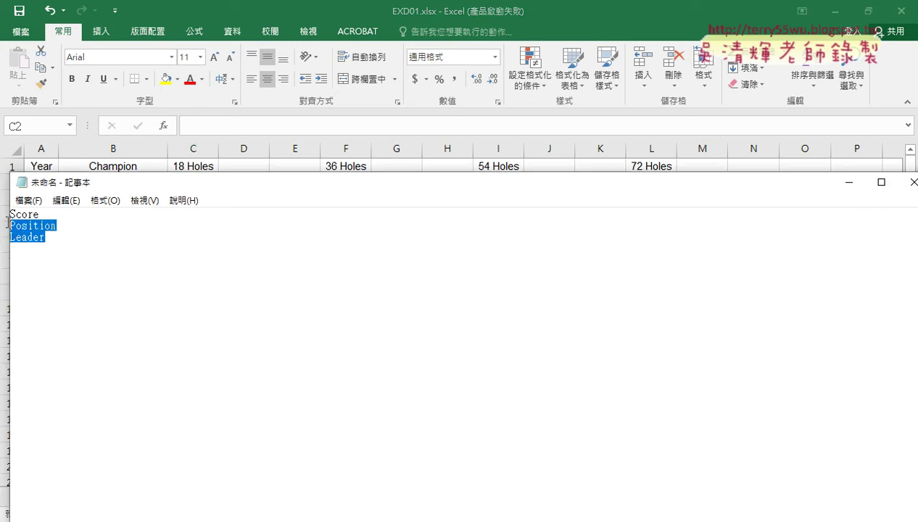
pyautogui.moveTo(61, 241)
pyautogui.mouseDown()
pyautogui.moveTo(10, 226)
pyautogui.moveTo(2, 211)
pyautogui.mouseUp()
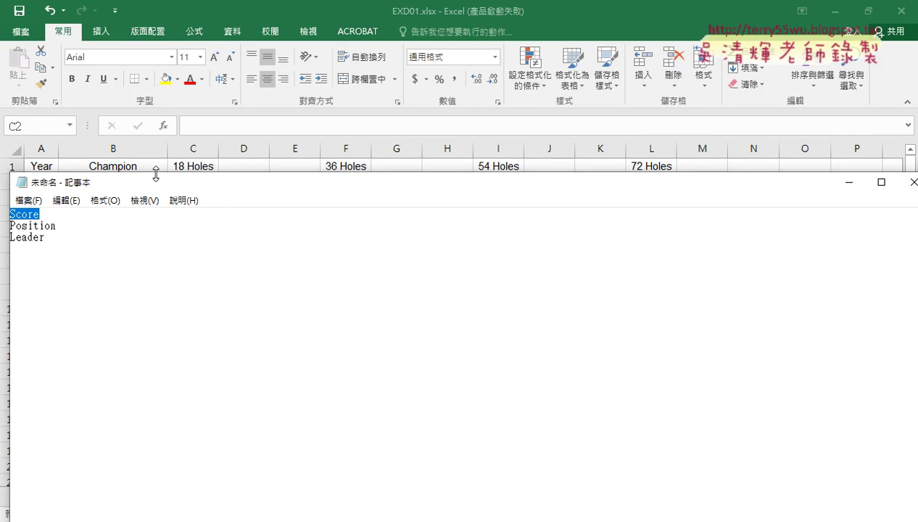
pyautogui.moveTo(196, 187)
pyautogui.mouseDown()
pyautogui.moveTo(465, 233)
pyautogui.moveTo(451, 280)
pyautogui.mouseUp()
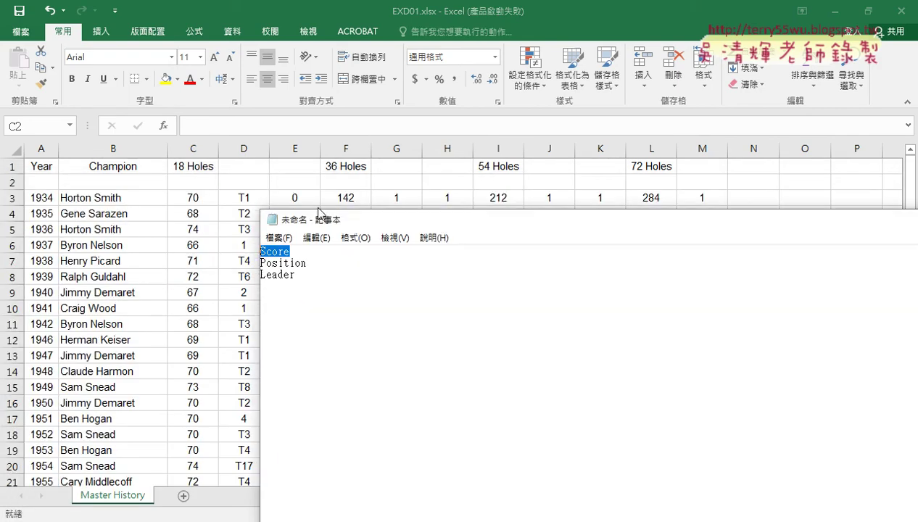
pyautogui.click(216, 183)
pyautogui.write('Score')
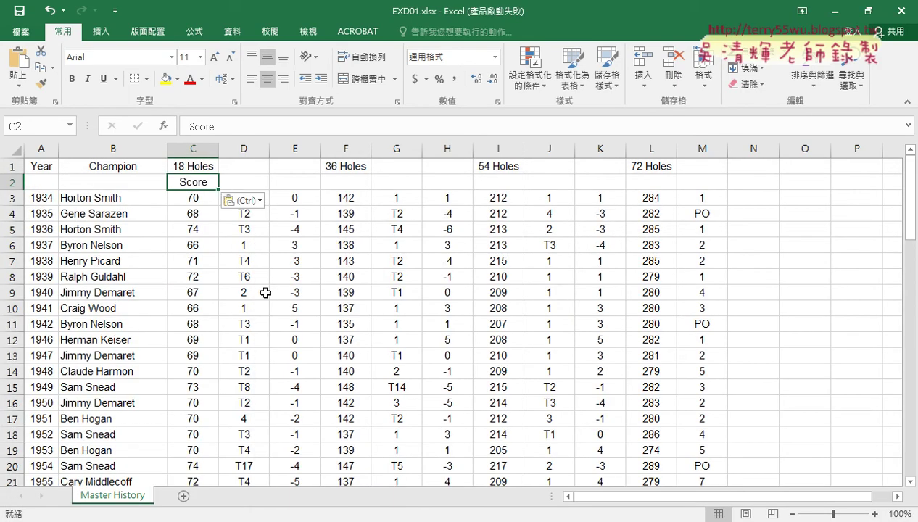
# Put 'Position' into D2, undoing an accidental paste into C2
pyautogui.hotkey('alt', 'Tab')
pyautogui.moveTo(314, 267); pyautogui.dragTo(251, 265)
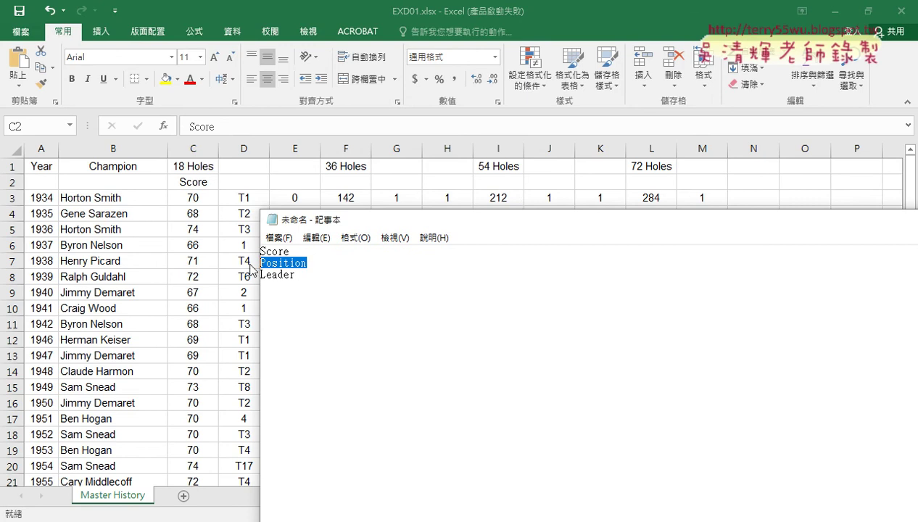
pyautogui.hotkey('alt', 'Tab')
pyautogui.press('F2')
pyautogui.write('Position')
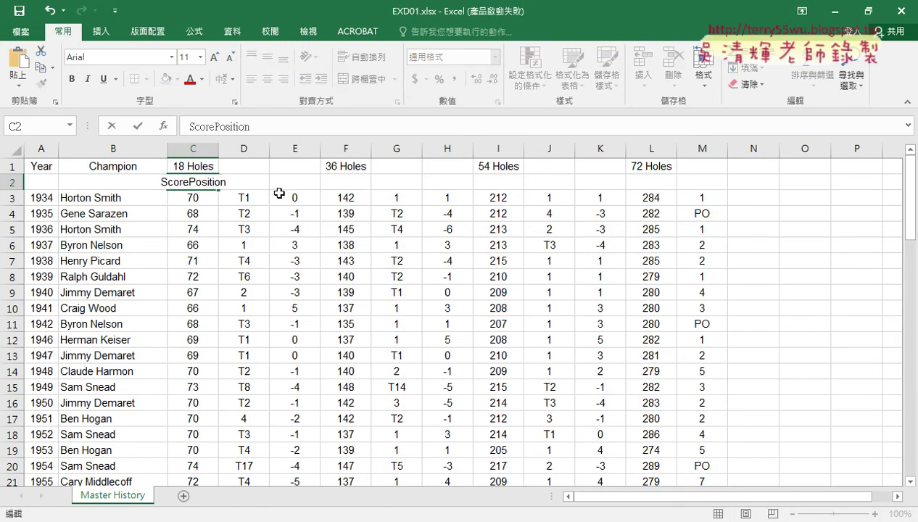
pyautogui.hotkey('ctrl', 'z')
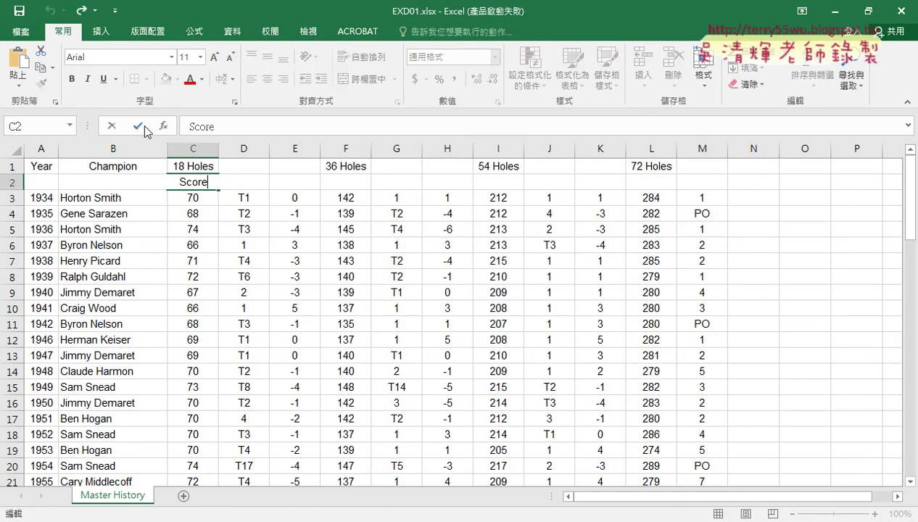
pyautogui.click(240, 186)
pyautogui.press('F2')
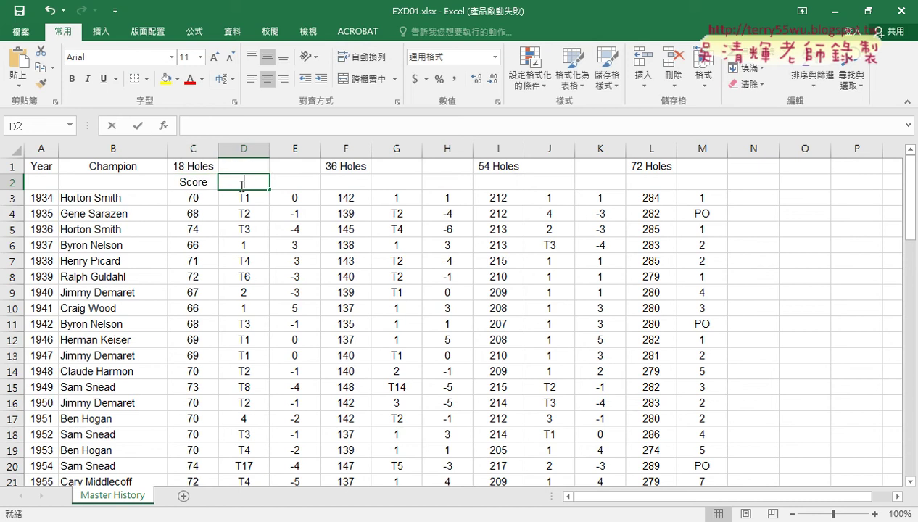
pyautogui.write('Position')
# Copy the word 'Leader' from the notes into cell E2
pyautogui.click(298, 179)
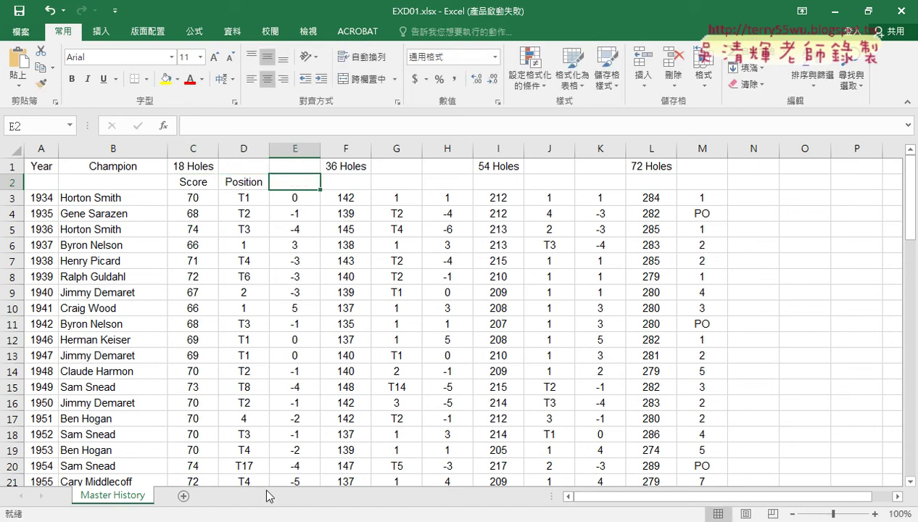
pyautogui.hotkey('alt', 'Tab')
pyautogui.moveTo(293, 274); pyautogui.dragTo(255, 280)
pyautogui.hotkey('ctrl', 'c')
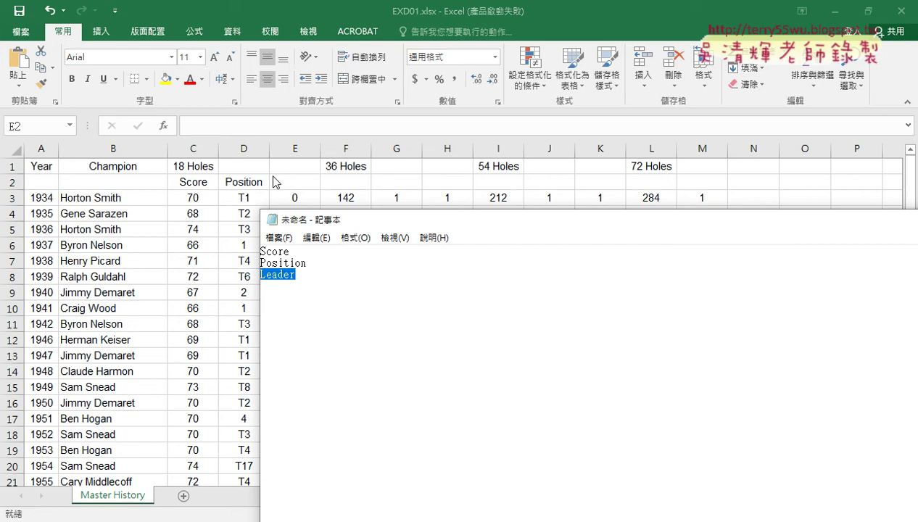
pyautogui.doubleClick(292, 185)
pyautogui.hotkey('ctrl', 'v')
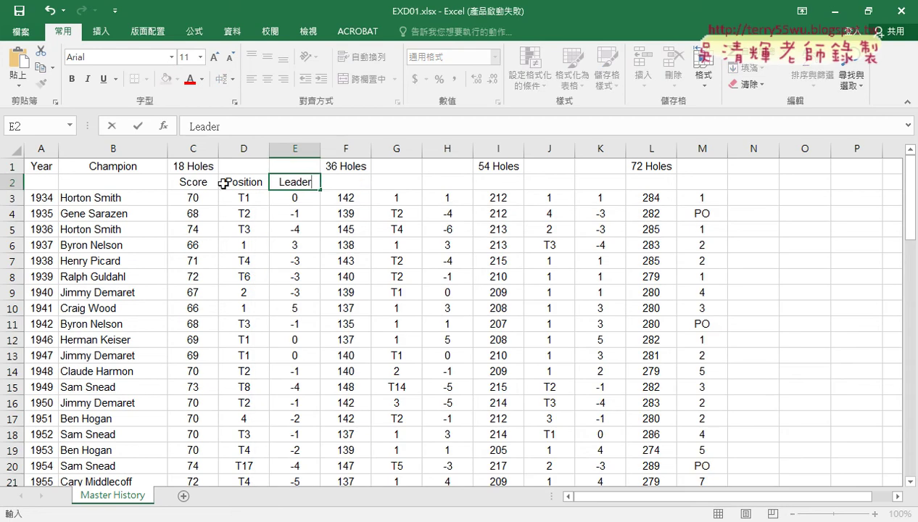
# Copy the C2:E2 subheadings into F2, I2 and L2 for the other hole groups
pyautogui.moveTo(202, 180); pyautogui.dragTo(293, 181)
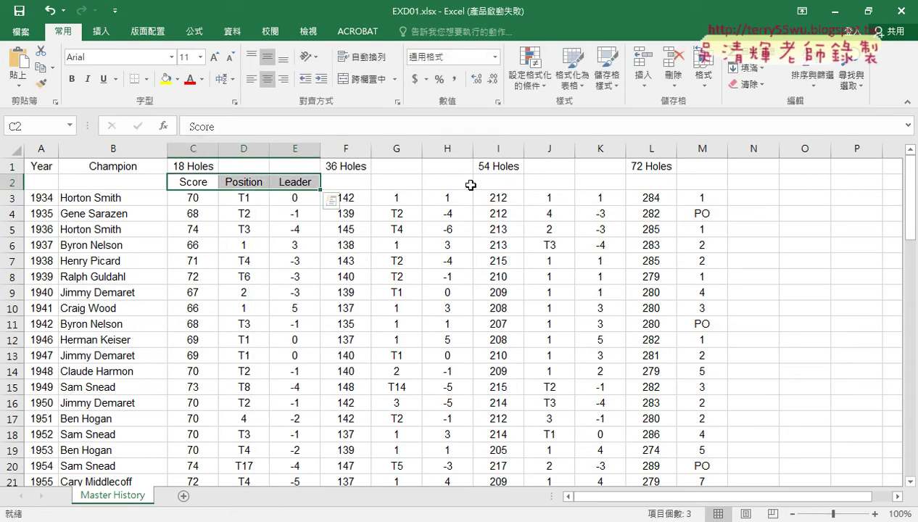
pyautogui.hotkey('ctrl', 'c')
pyautogui.click(346, 182)
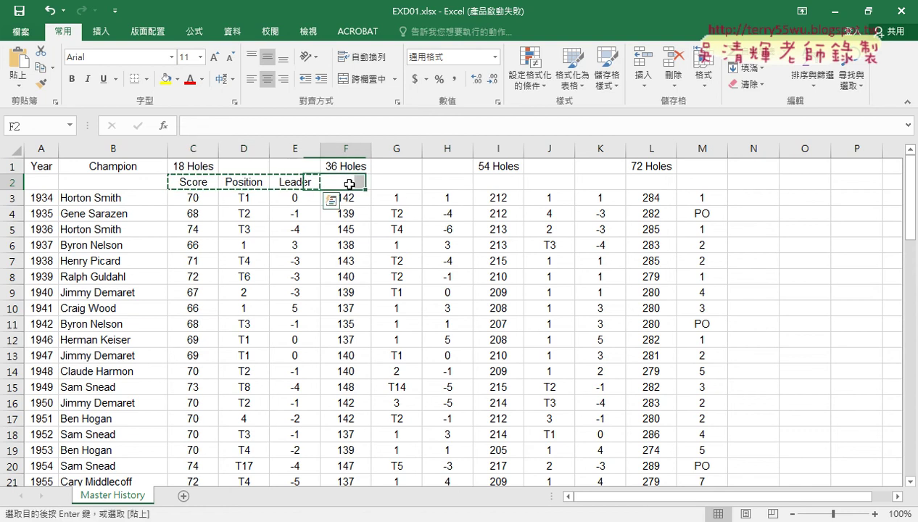
pyautogui.hotkey('ctrl', 'v')
pyautogui.click(496, 188)
pyautogui.hotkey('ctrl', 'v')
pyautogui.click(625, 182)
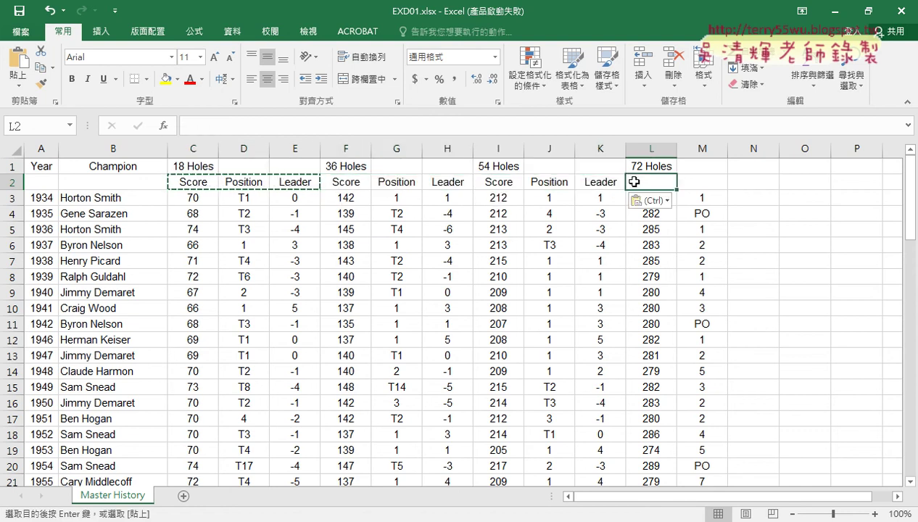
pyautogui.hotkey('ctrl', 'v')
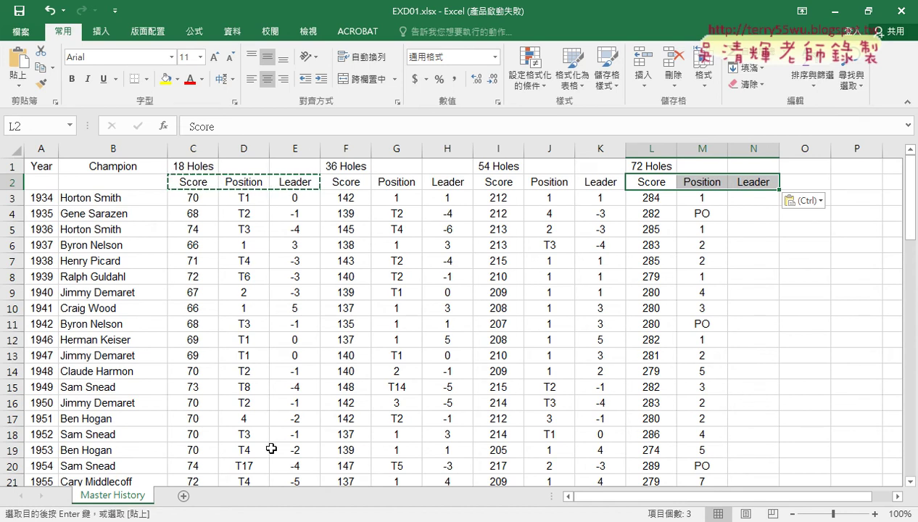
pyautogui.hotkey('alt', 'Tab')
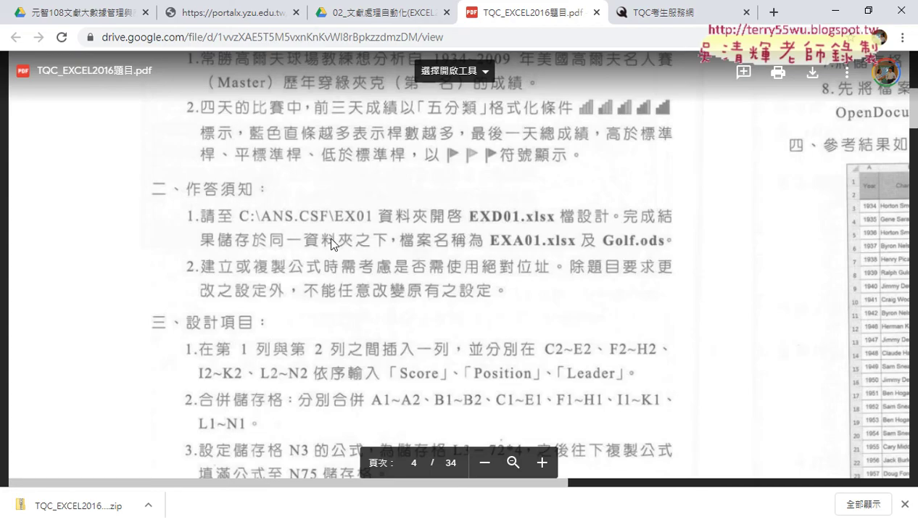
# Scroll the PDF down to read step 2's cell-merge design items
pyautogui.scroll(-3, 332, 245)
pyautogui.scroll(-1, 332, 244)
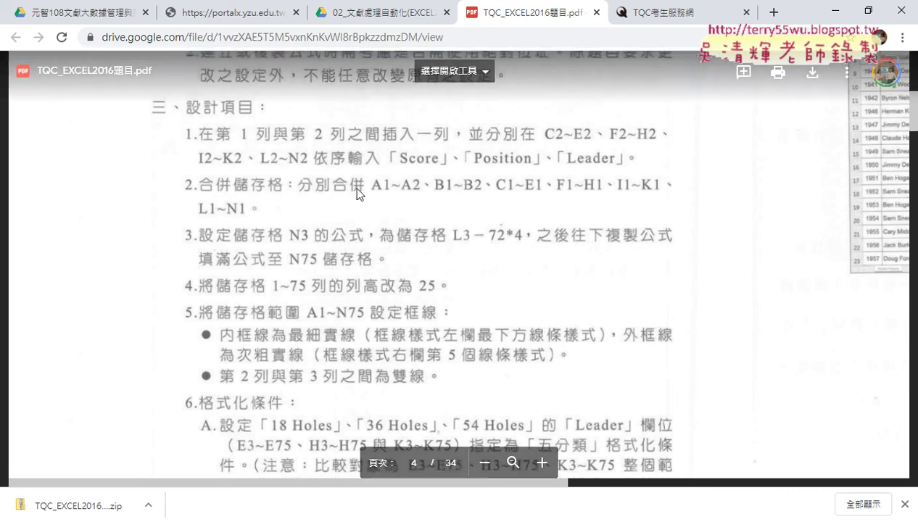
pyautogui.click(836, 11)
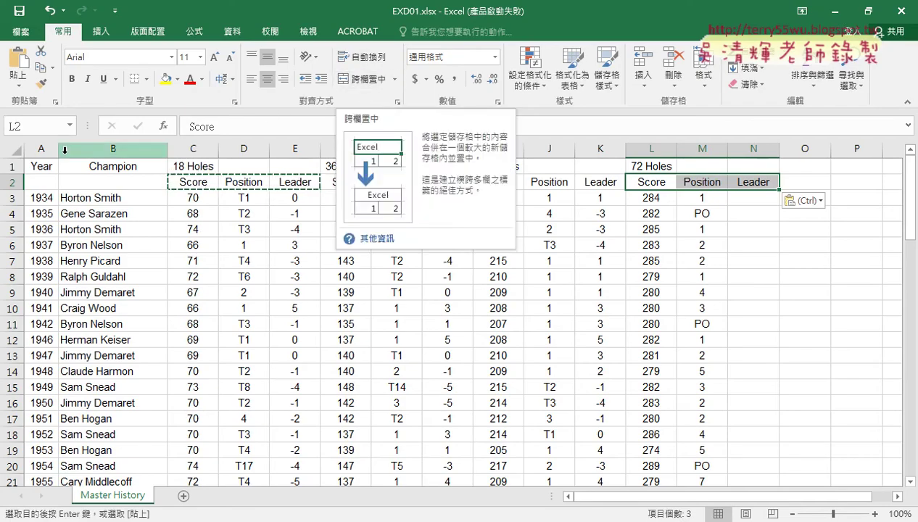
# Merge and centre the Year header over A1:A2 and Champion over B1:B2
pyautogui.moveTo(40, 167); pyautogui.dragTo(41, 184)
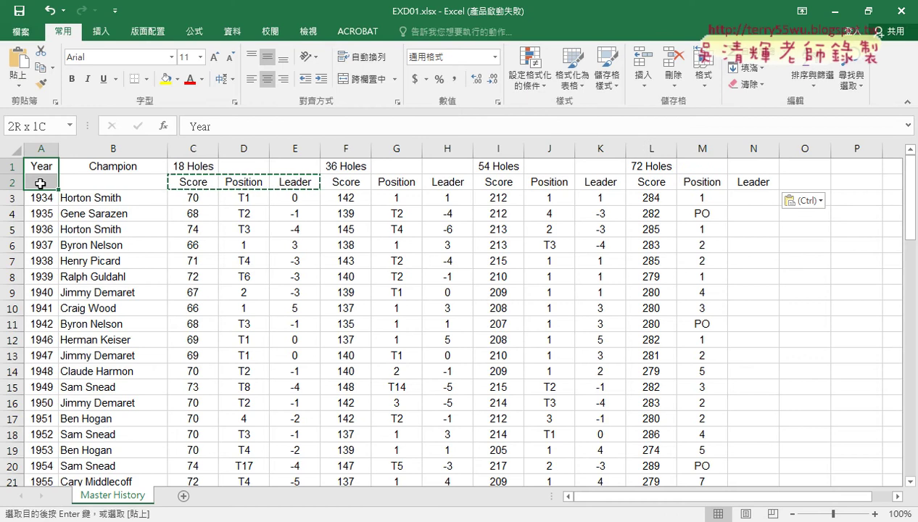
pyautogui.click(372, 80)
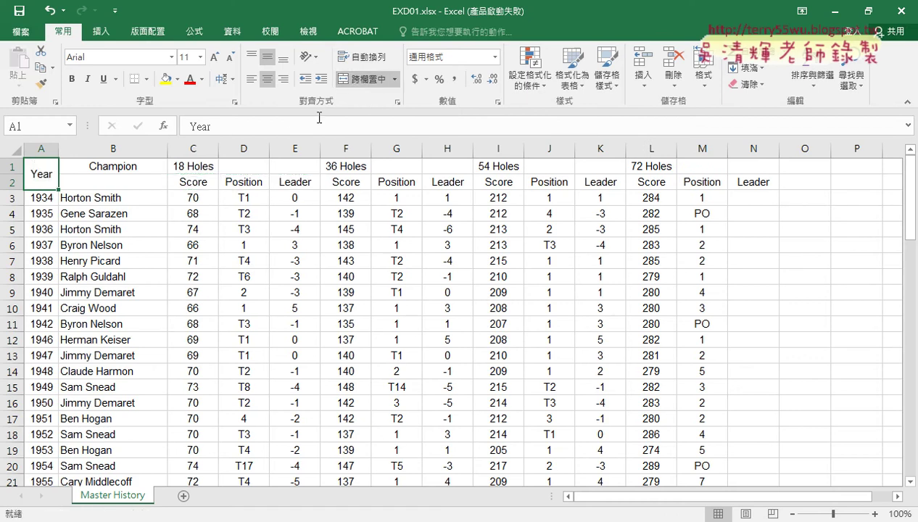
pyautogui.moveTo(110, 167); pyautogui.dragTo(115, 179)
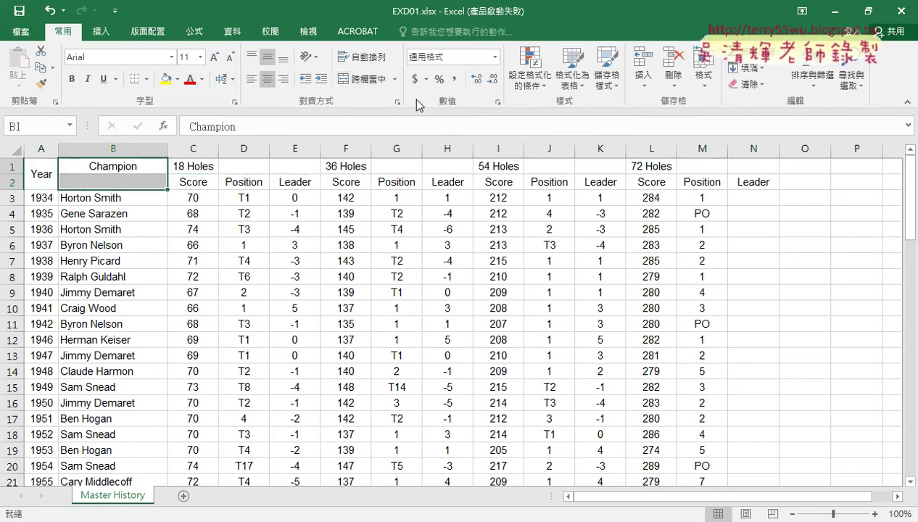
pyautogui.click(372, 80)
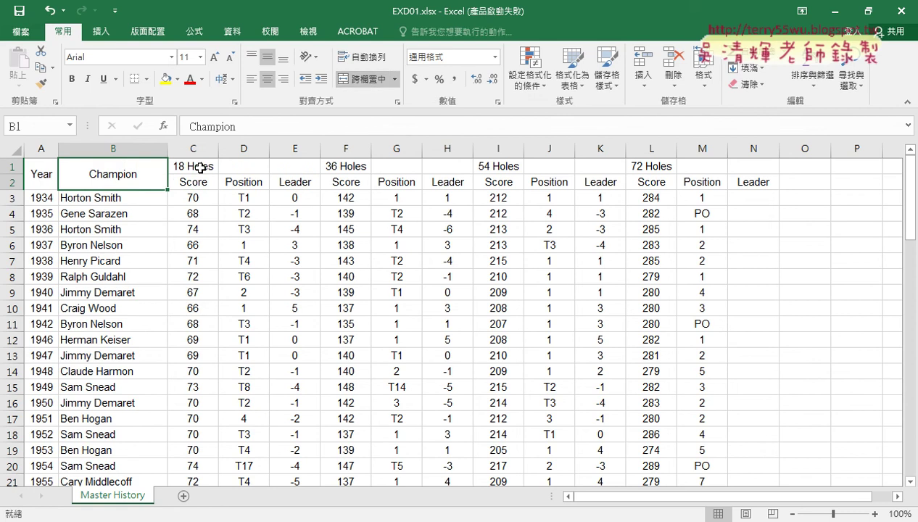
# Merge and centre the 18, 36, 54 and 72 Holes headings across C1:E1, F1:H1, I1:K1, L1:N1
pyautogui.moveTo(200, 168); pyautogui.dragTo(281, 166)
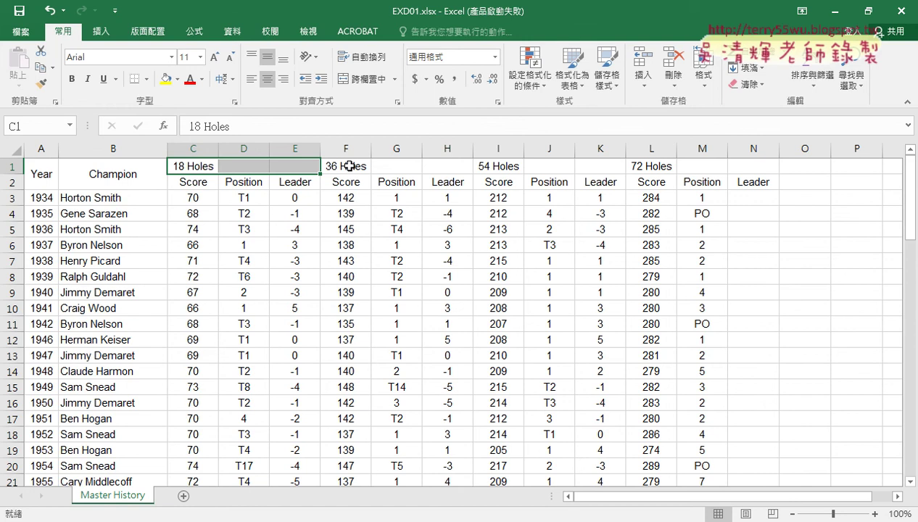
pyautogui.keyDown('ctrl'); pyautogui.moveTo(349, 166); pyautogui.dragTo(523, 166); pyautogui.keyUp('ctrl')
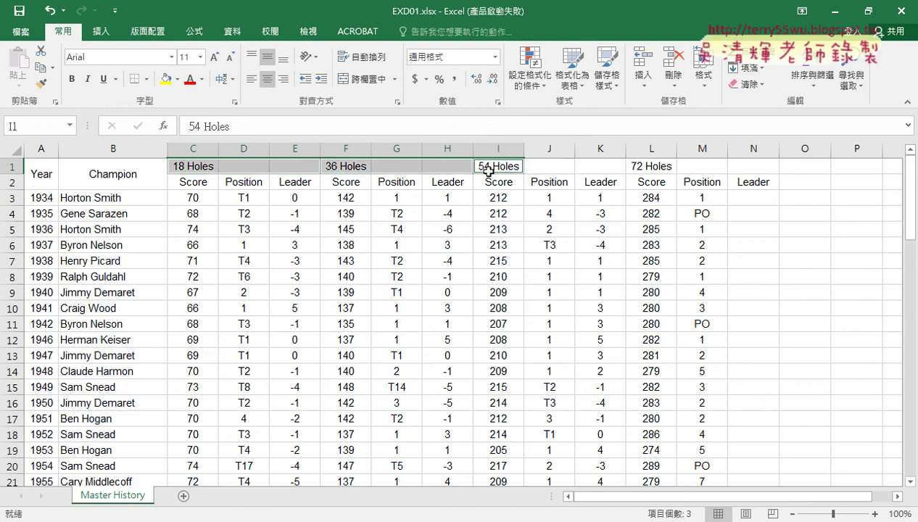
pyautogui.click(373, 200)
pyautogui.moveTo(179, 164); pyautogui.dragTo(289, 167)
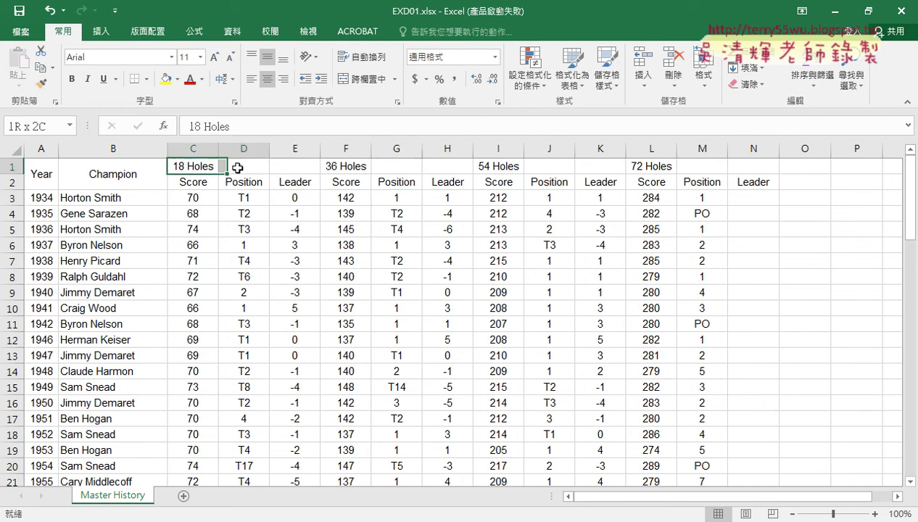
pyautogui.click(356, 84)
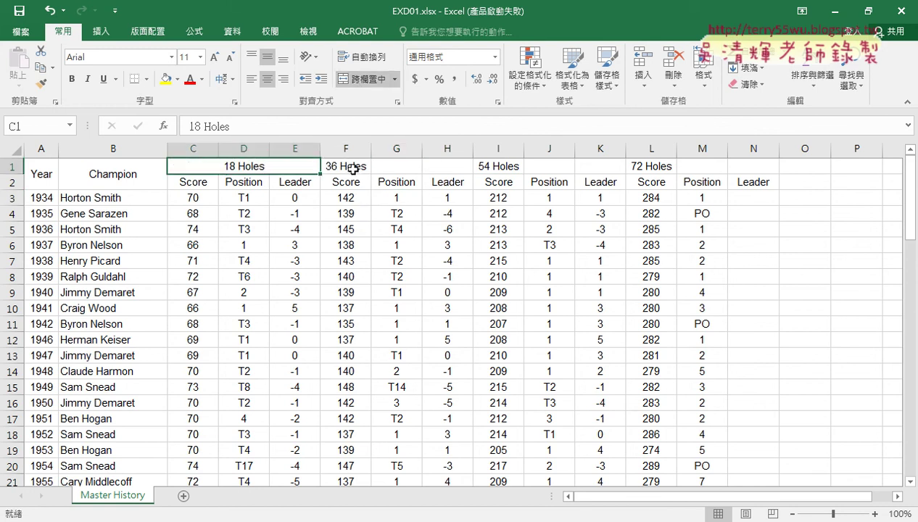
pyautogui.moveTo(349, 166); pyautogui.dragTo(732, 168)
pyautogui.click(377, 87)
pyautogui.click(386, 87)
pyautogui.click(366, 80)
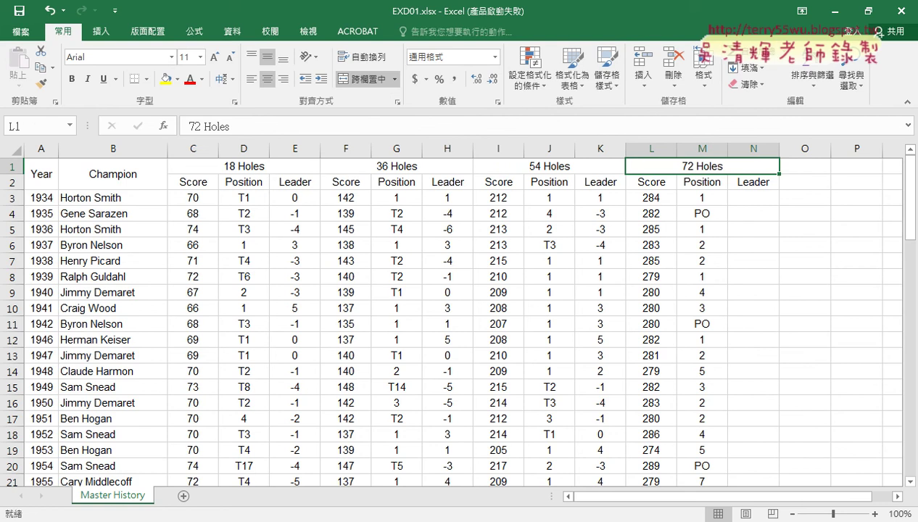
pyautogui.hotkey('alt', 'Tab')
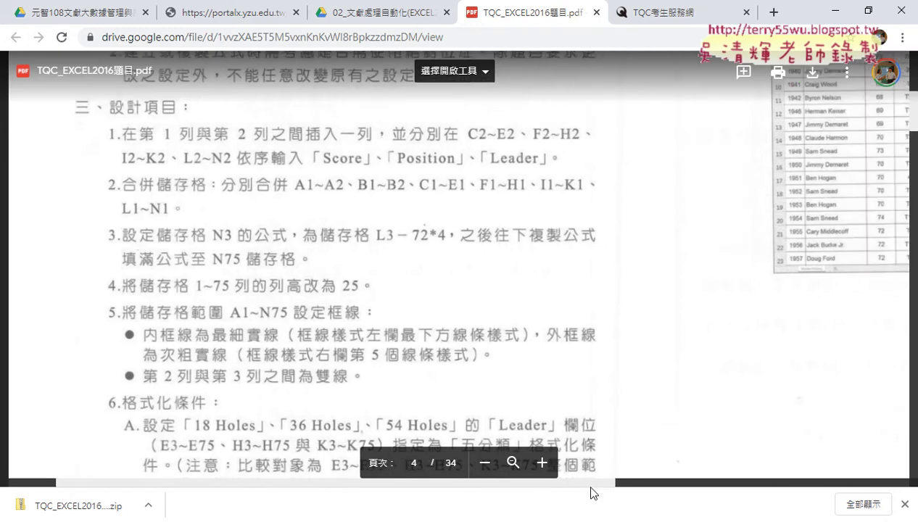
# Review the PDF's sample result table and step 3's N3 rule, L3-72*4
pyautogui.moveTo(538, 481); pyautogui.dragTo(727, 419)
pyautogui.scroll(2, 726, 406)
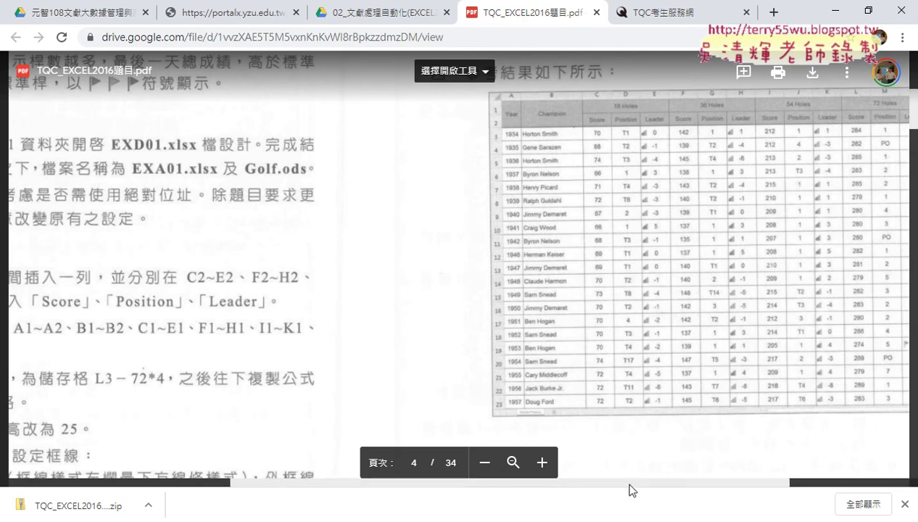
pyautogui.moveTo(630, 482); pyautogui.dragTo(475, 483)
pyautogui.scroll(-1, 438, 362)
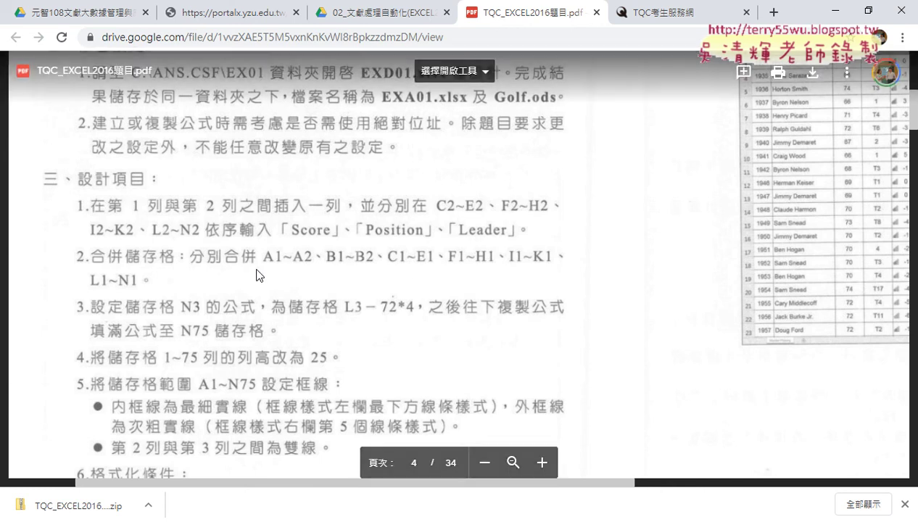
pyautogui.scroll(-2, 256, 276)
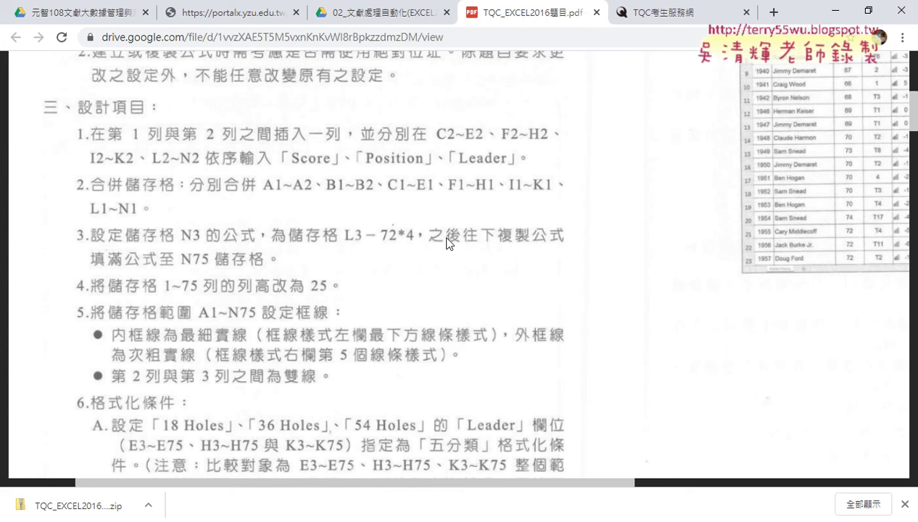
pyautogui.click(835, 10)
# Check the K3 Leader value and the L3 72-hole score before working on N3
pyautogui.click(763, 202)
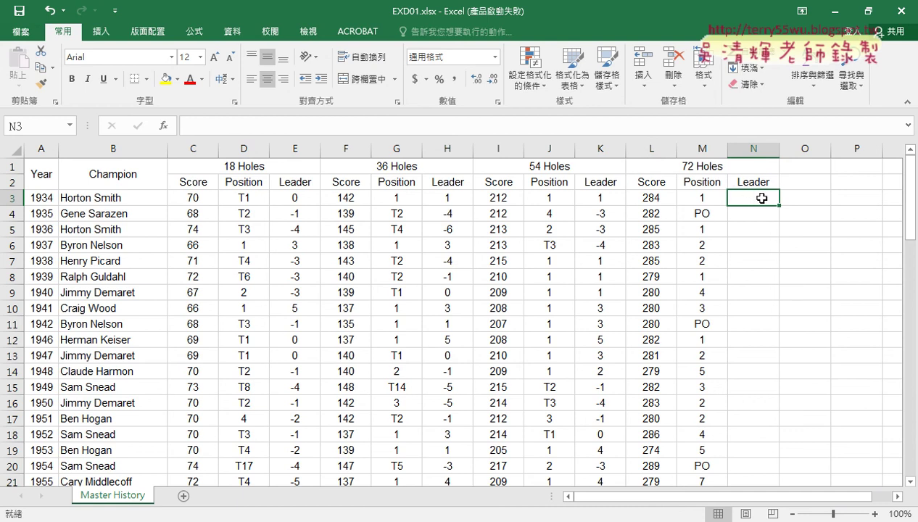
pyautogui.click(601, 197)
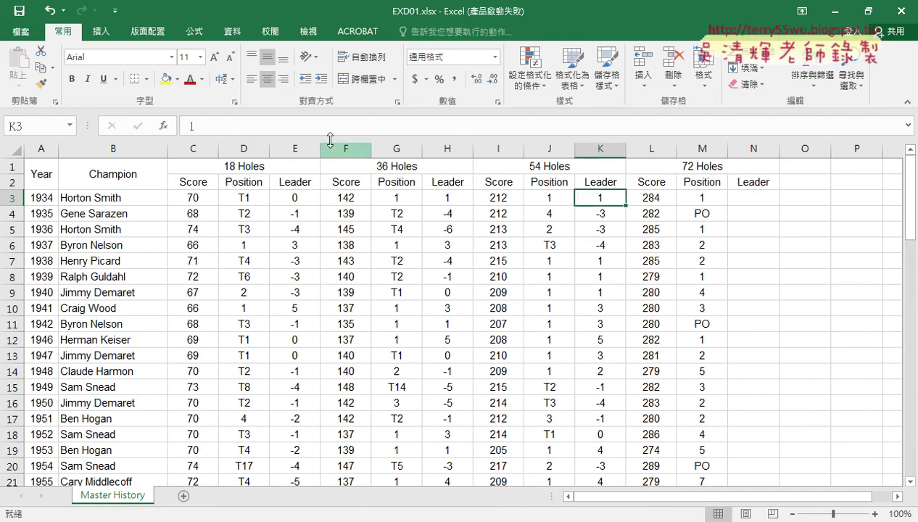
pyautogui.click(743, 202)
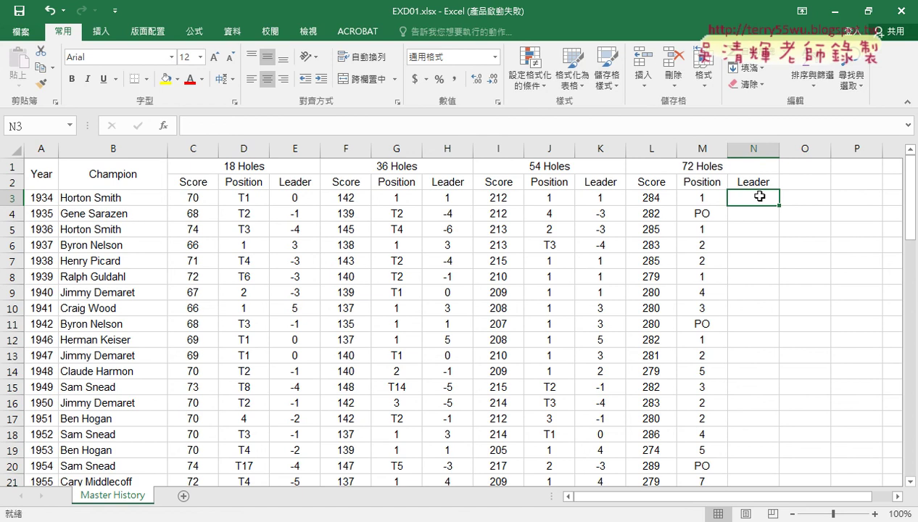
pyautogui.click(657, 198)
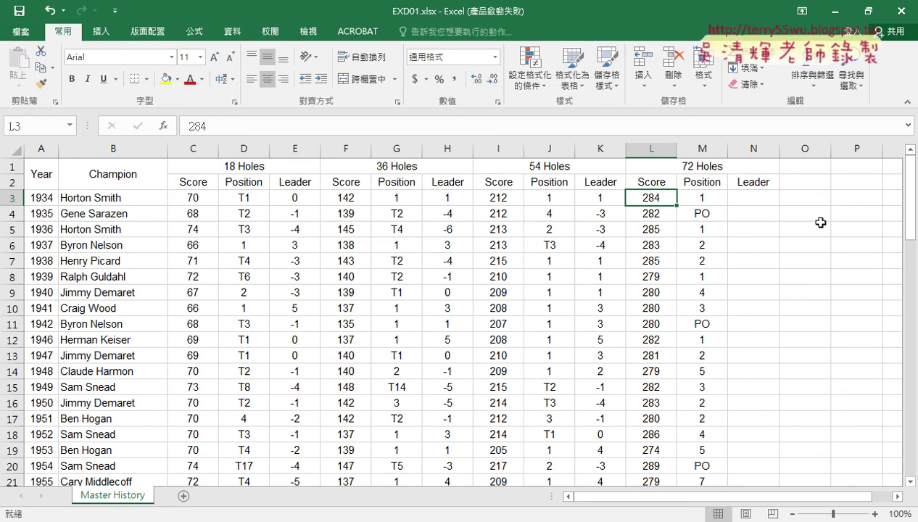
pyautogui.click(760, 201)
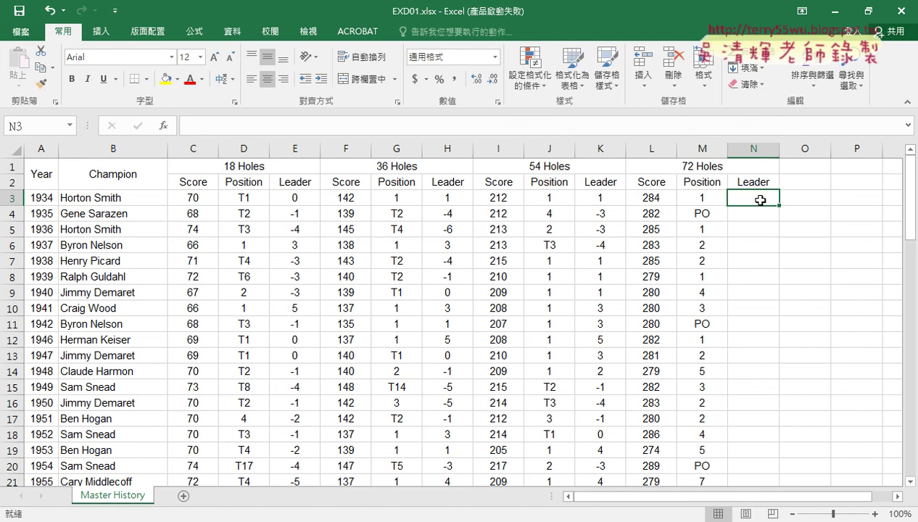
# Enter the formula =L3-72*4 in N3 through the formula bar
pyautogui.click(281, 126)
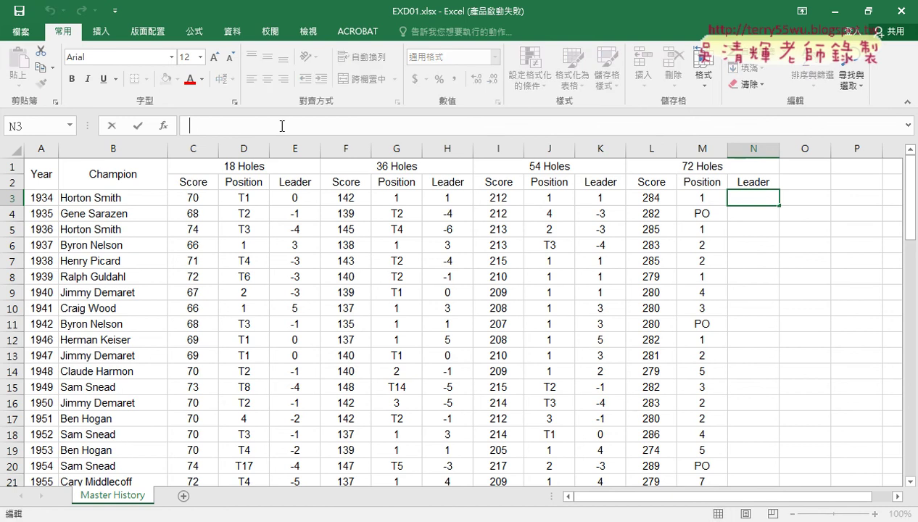
pyautogui.write('=')
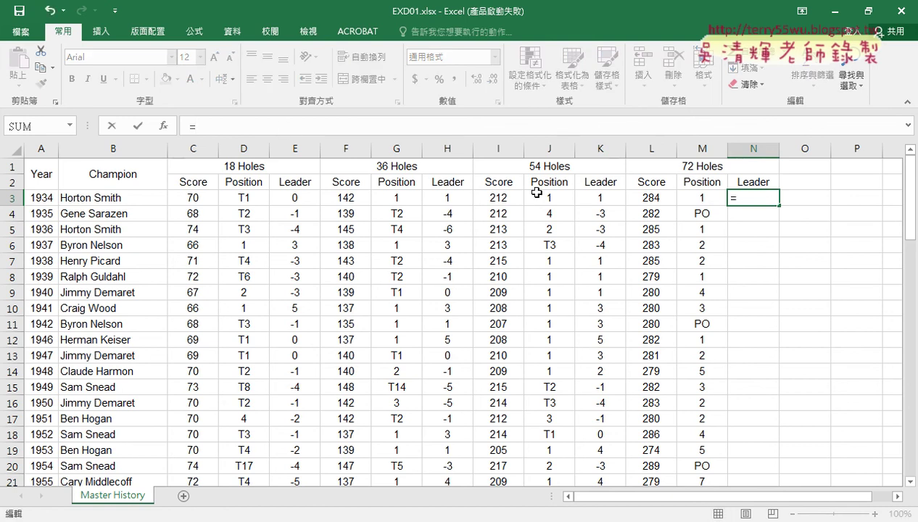
pyautogui.click(655, 199)
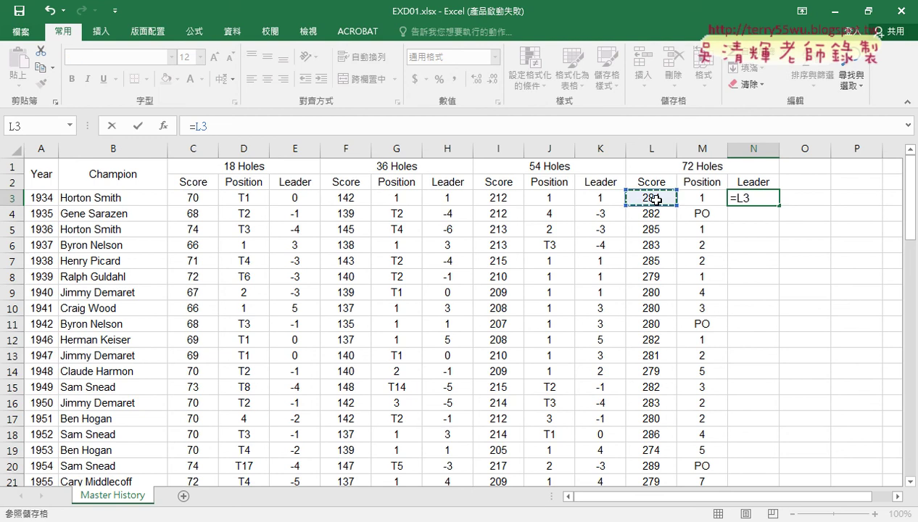
pyautogui.write('-')
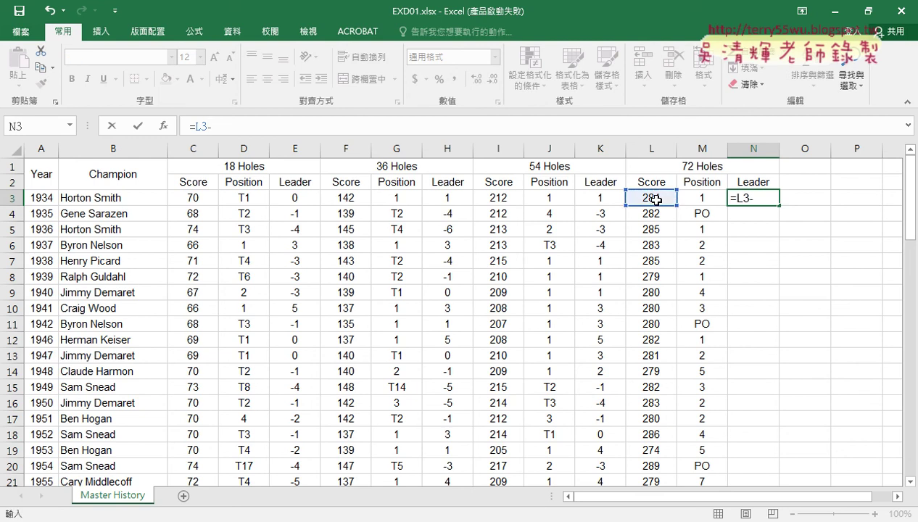
pyautogui.write('72*')
pyautogui.write('4')
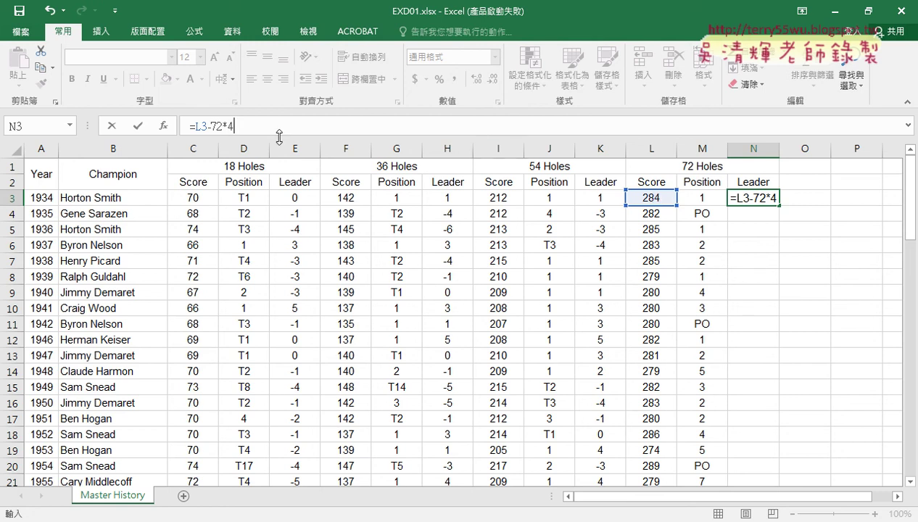
pyautogui.moveTo(212, 127); pyautogui.dragTo(275, 127)
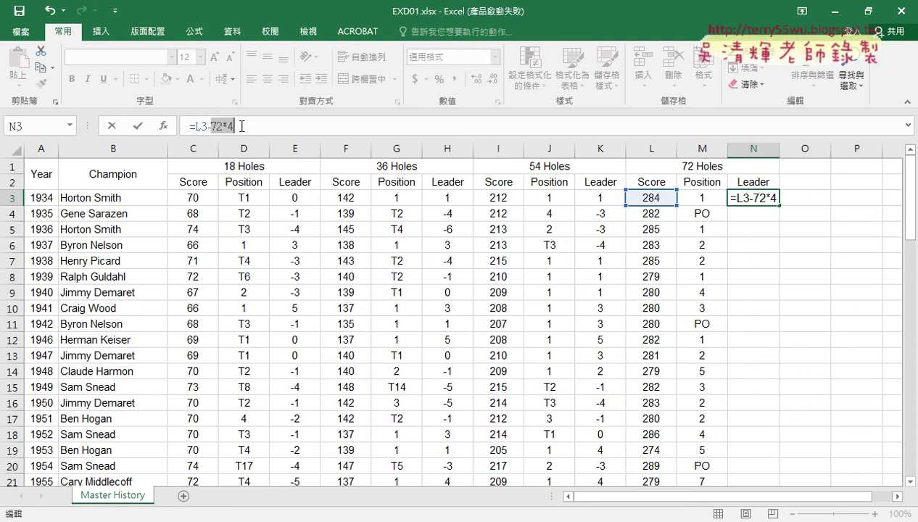
pyautogui.click(240, 127)
pyautogui.moveTo(211, 127); pyautogui.dragTo(238, 126)
pyautogui.click(137, 124)
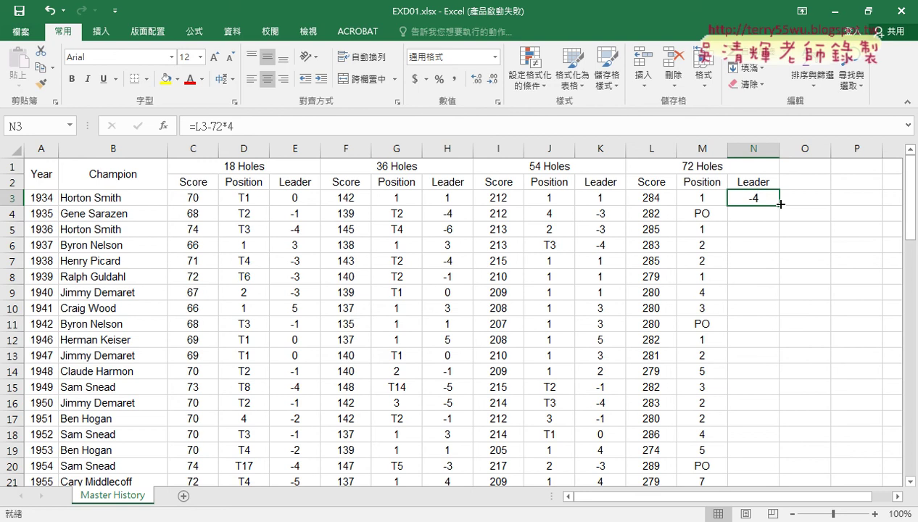
# Fill N3's Leader formula down column N, spot-checking rows 20 and 32
pyautogui.doubleClick(780, 205)
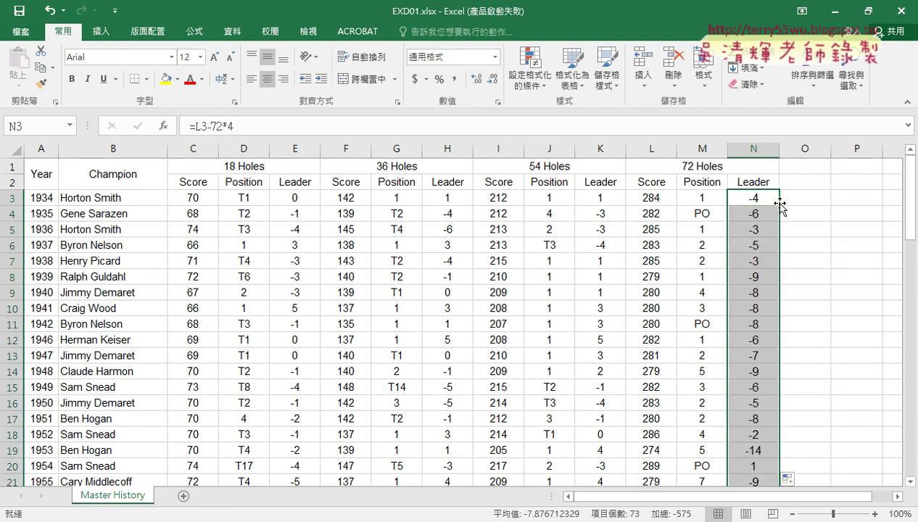
pyautogui.scroll(-3, 750, 309)
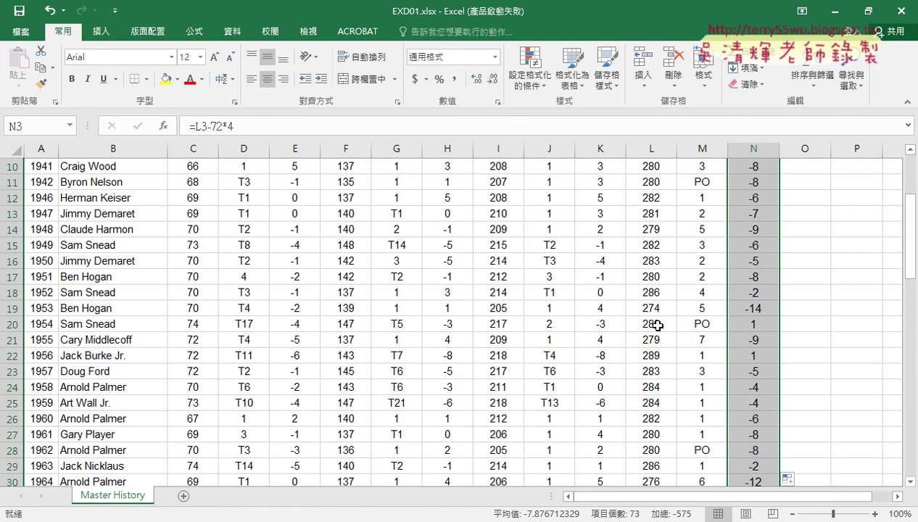
pyautogui.click(659, 325)
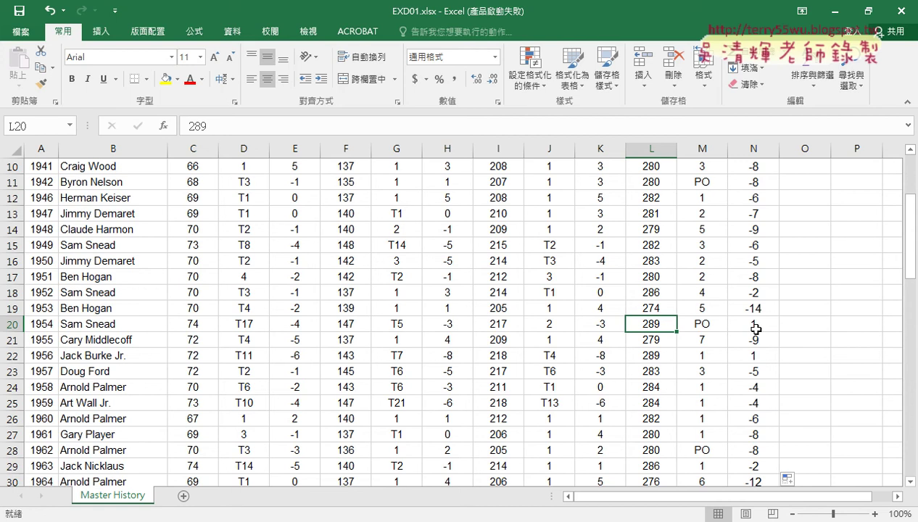
pyautogui.scroll(-1, 748, 327)
pyautogui.scroll(-2, 749, 327)
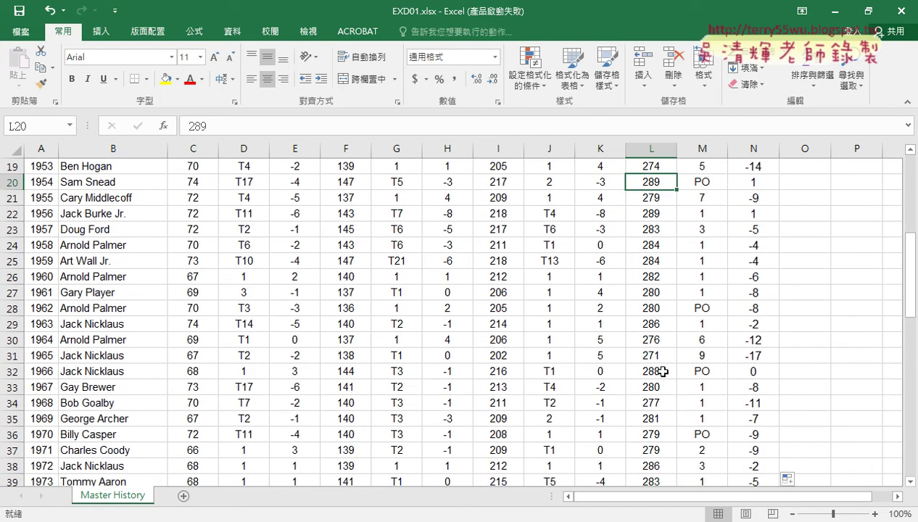
pyautogui.click(656, 371)
pyautogui.click(758, 373)
pyautogui.scroll(6, 764, 377)
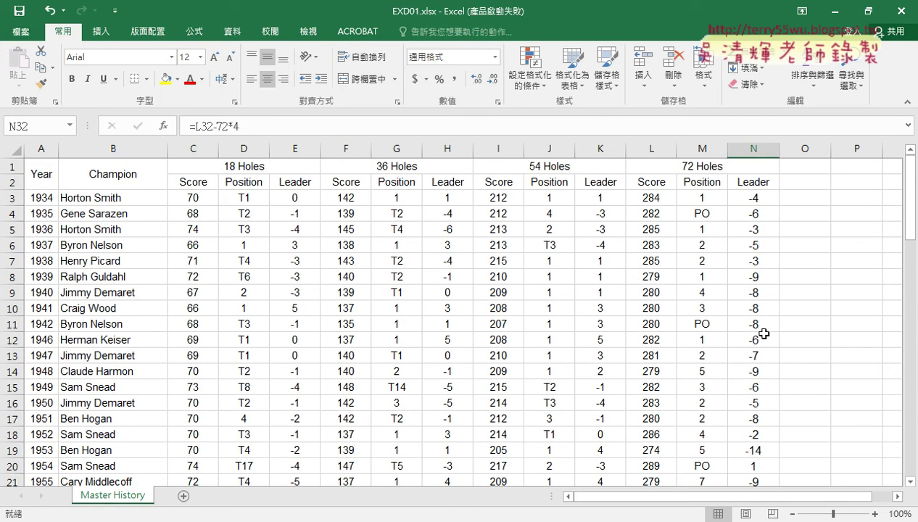
pyautogui.click(755, 197)
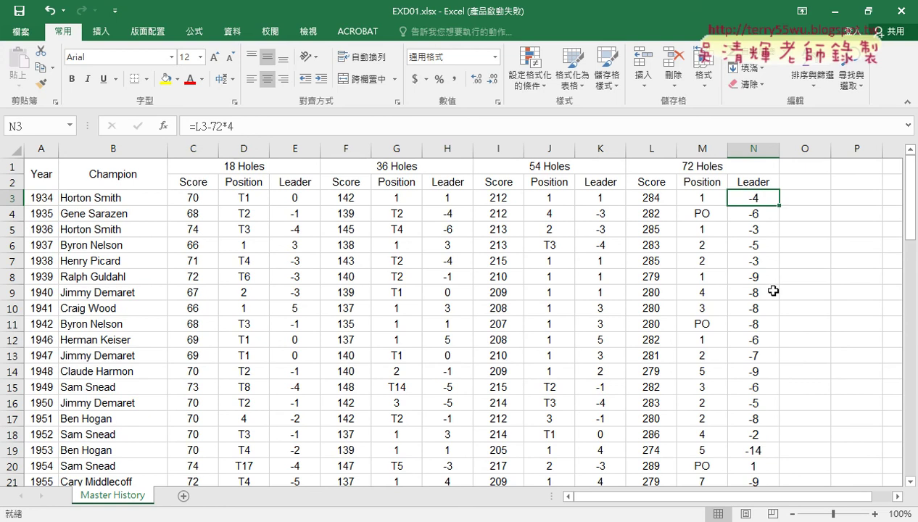
pyautogui.hotkey('alt', 'Tab')
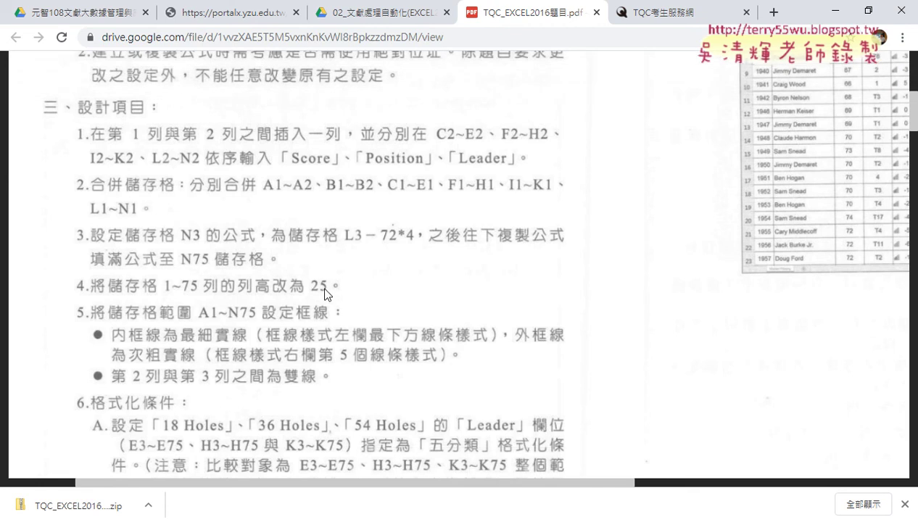
# Select row 3 and dismiss its shortcut menu without changes
pyautogui.click(827, 11)
pyautogui.click(13, 197)
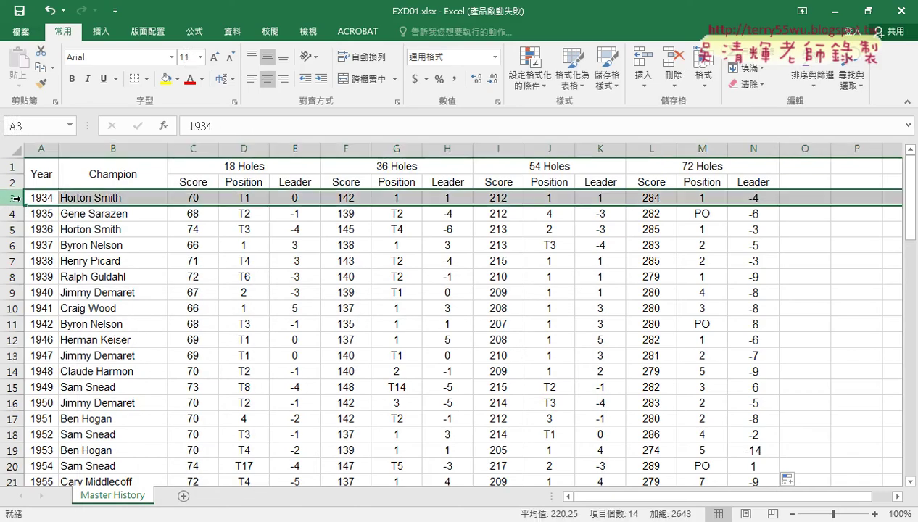
pyautogui.rightClick(131, 205)
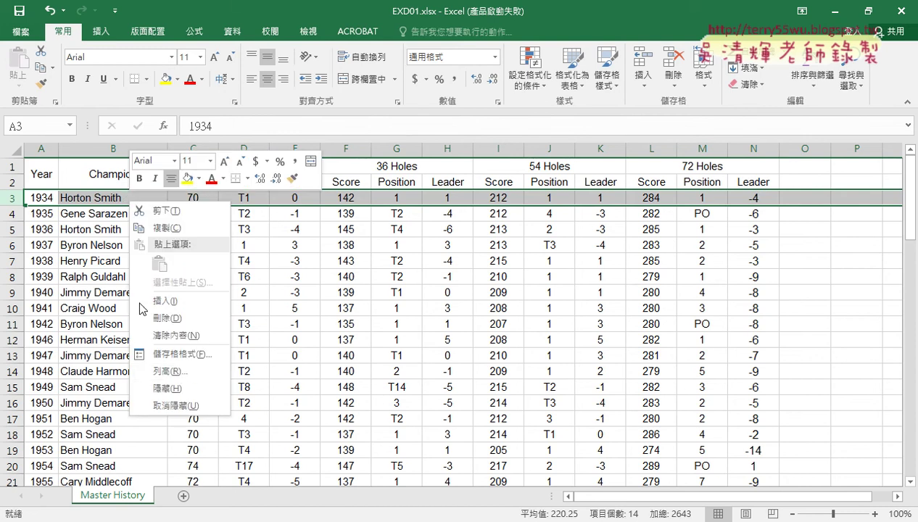
pyautogui.click(13, 167)
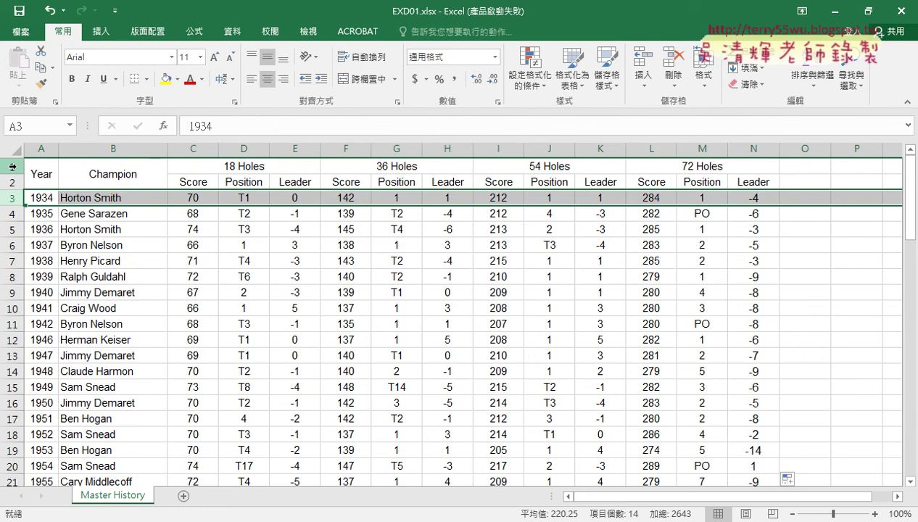
# Select rows 1 through 75 and open the Row Height dialog
pyautogui.click(12, 167)
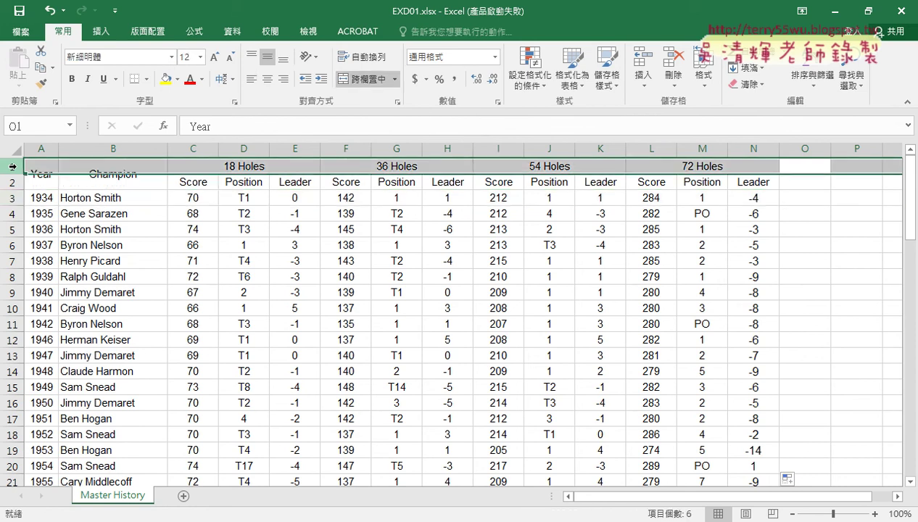
pyautogui.scroll(-4, 159, 354)
pyautogui.scroll(-9, 159, 355)
pyautogui.scroll(-3, 161, 355)
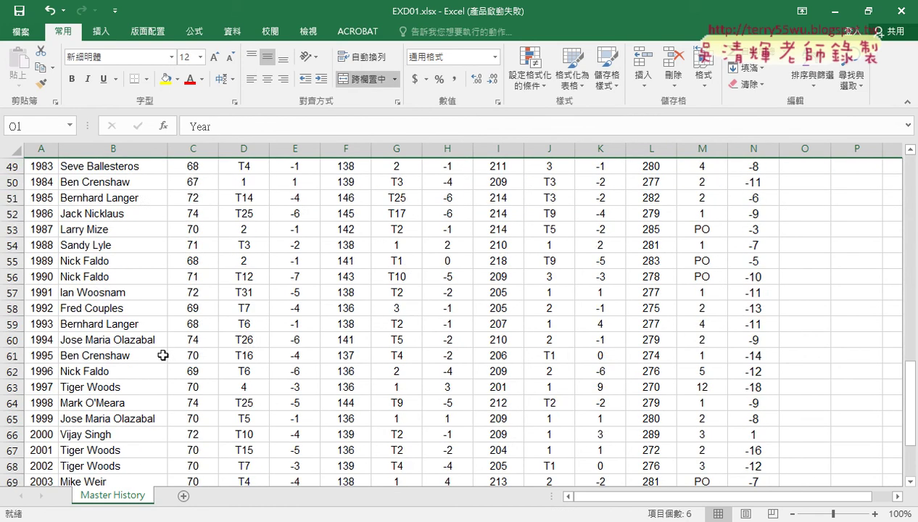
pyautogui.scroll(-4, 162, 355)
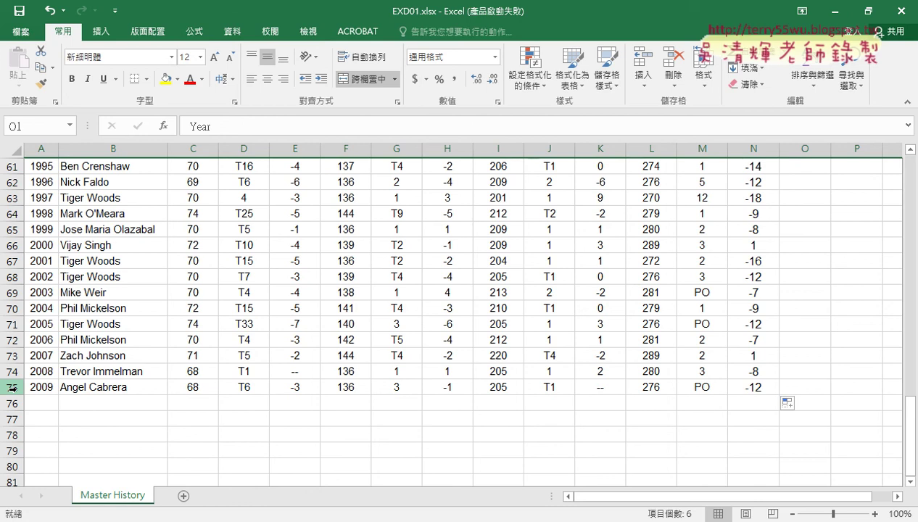
pyautogui.keyDown('shift'); pyautogui.click(12, 388); pyautogui.keyUp('shift')
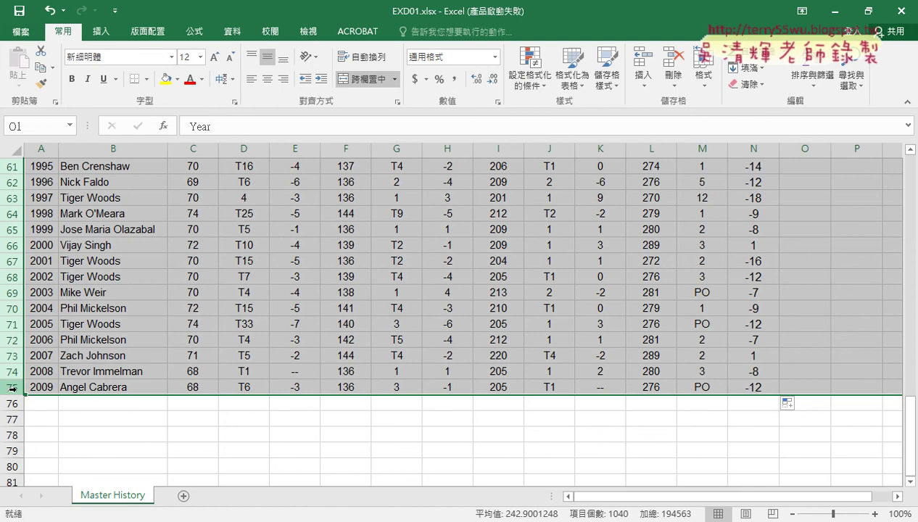
pyautogui.scroll(4, 11, 388)
pyautogui.scroll(7, 12, 388)
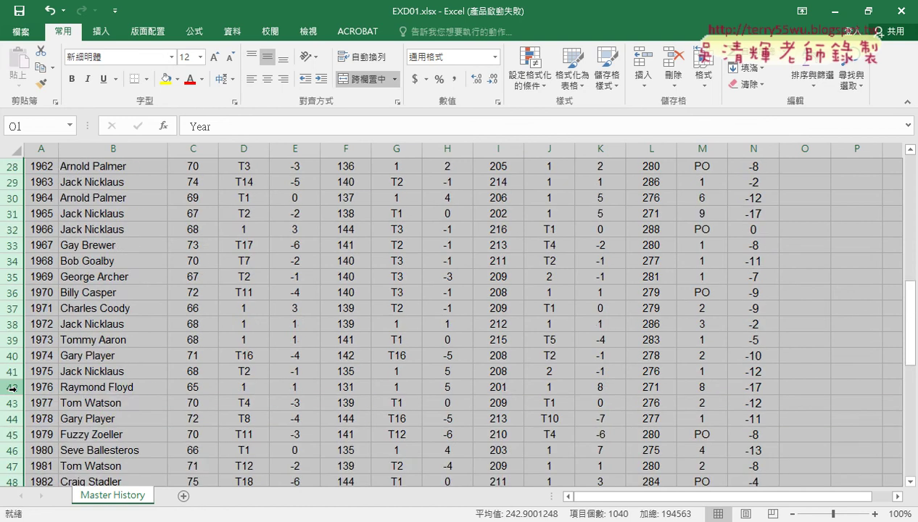
pyautogui.scroll(9, 12, 388)
pyautogui.rightClick(260, 249)
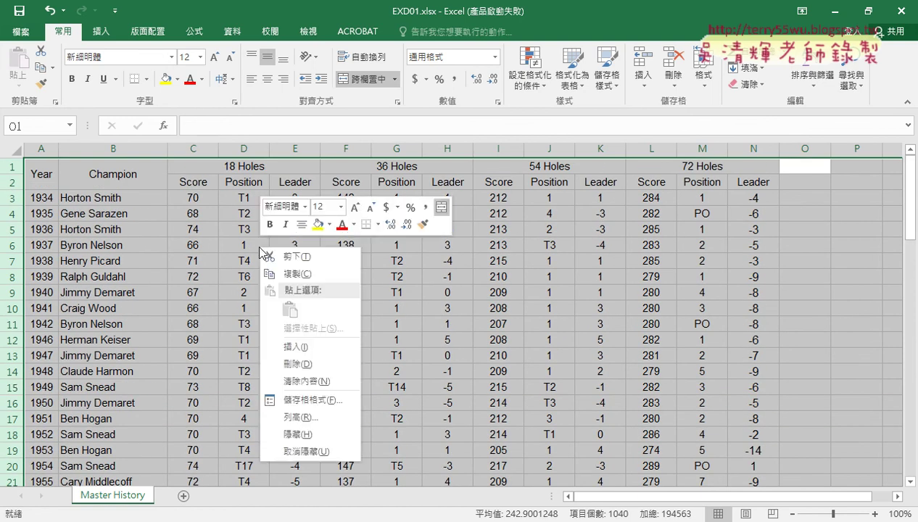
pyautogui.click(299, 417)
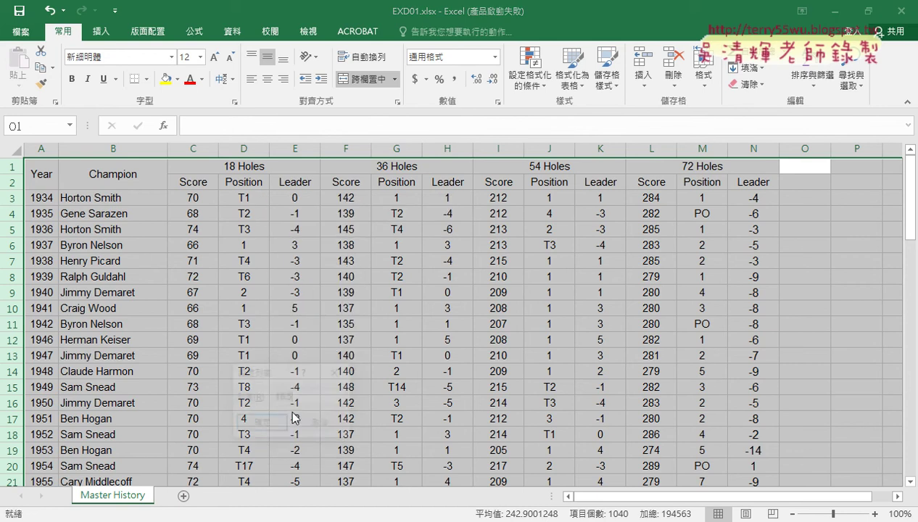
pyautogui.hotkey('alt', 'Tab')
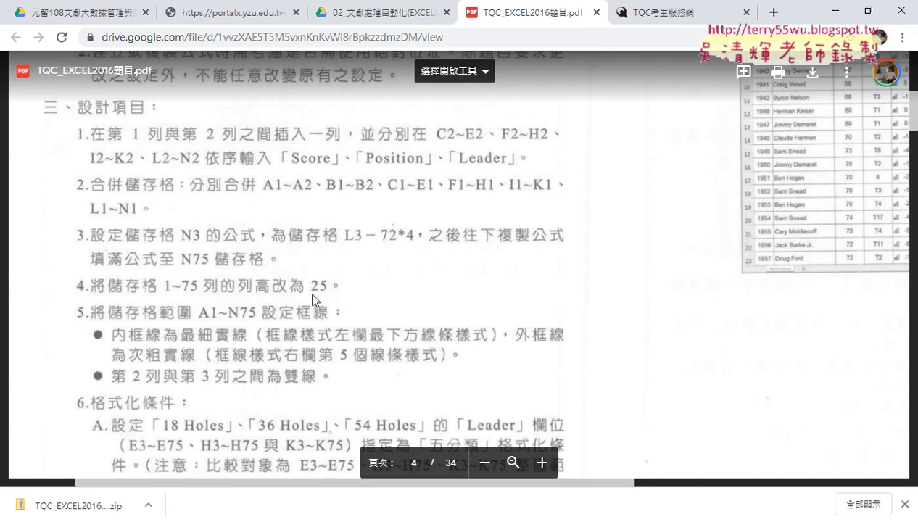
# Set the height of rows 1–75 to 25
pyautogui.click(827, 16)
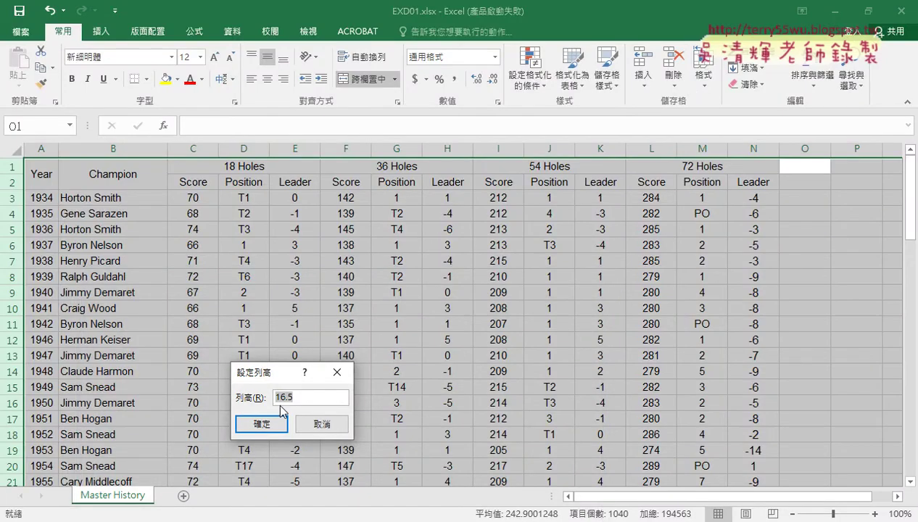
pyautogui.write('25')
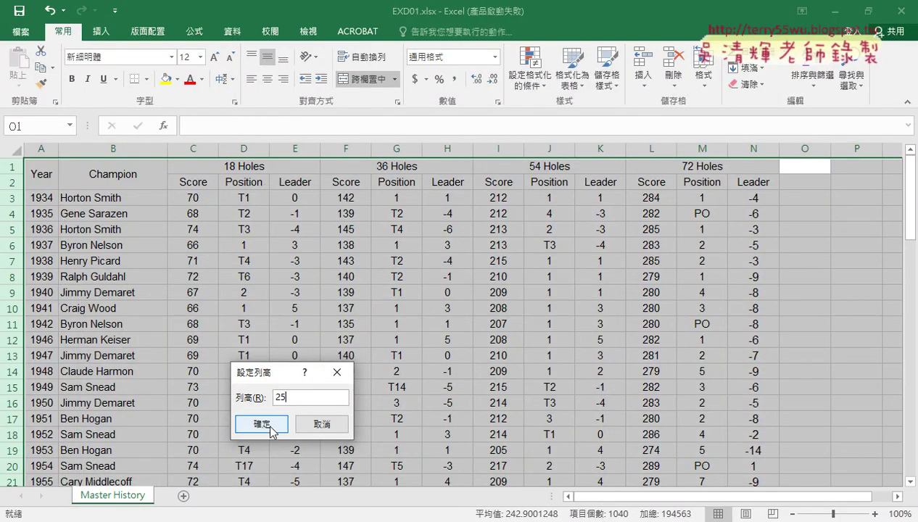
pyautogui.click(270, 428)
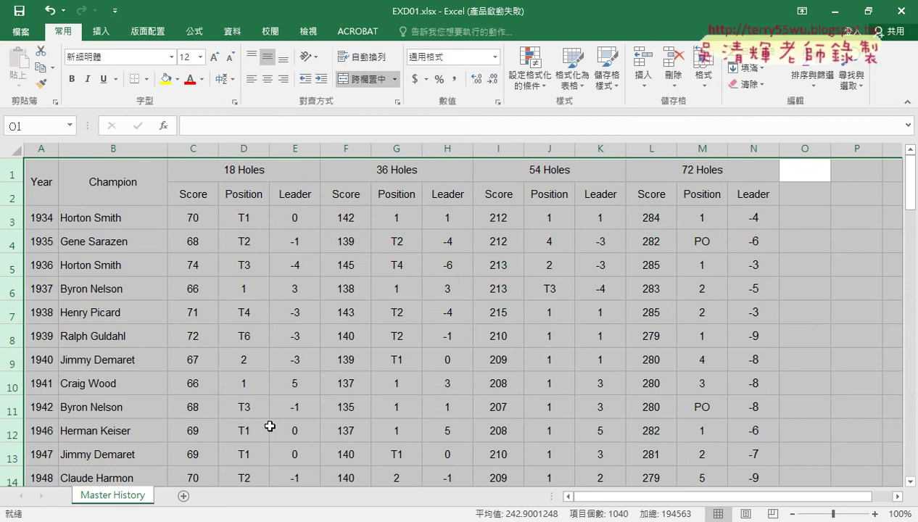
pyautogui.click(285, 314)
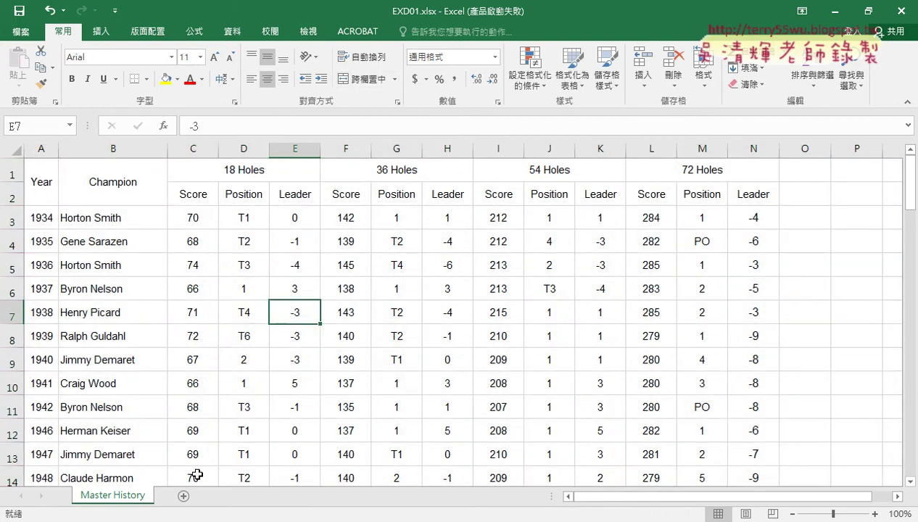
pyautogui.click(195, 519)
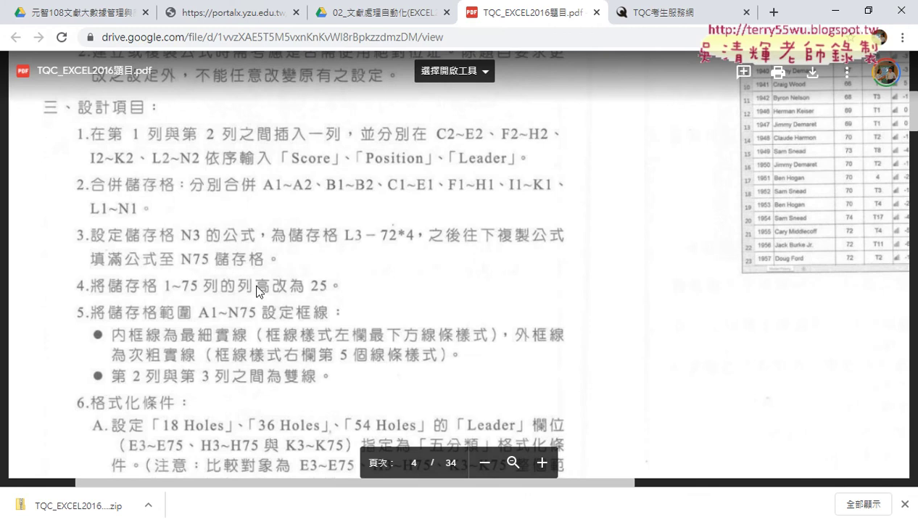